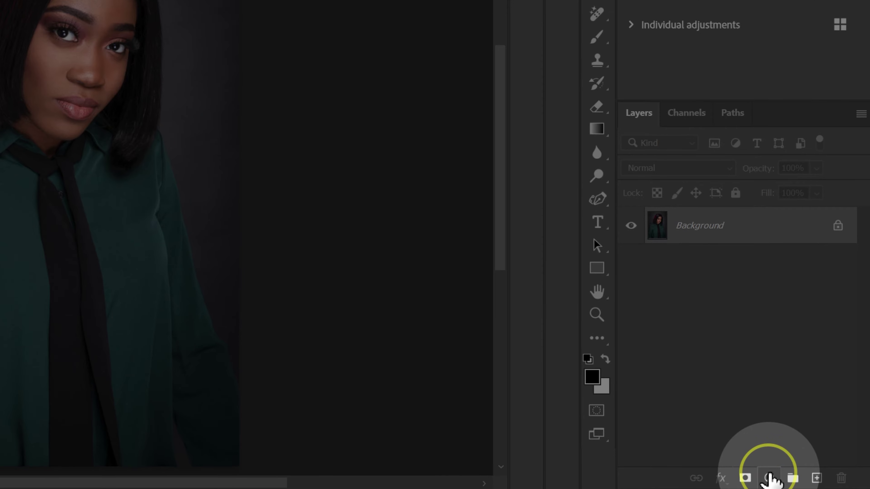
Add a Gradient Map adjustment layer above the Background and set its blend mode to Soft Light
left_click(769, 478)
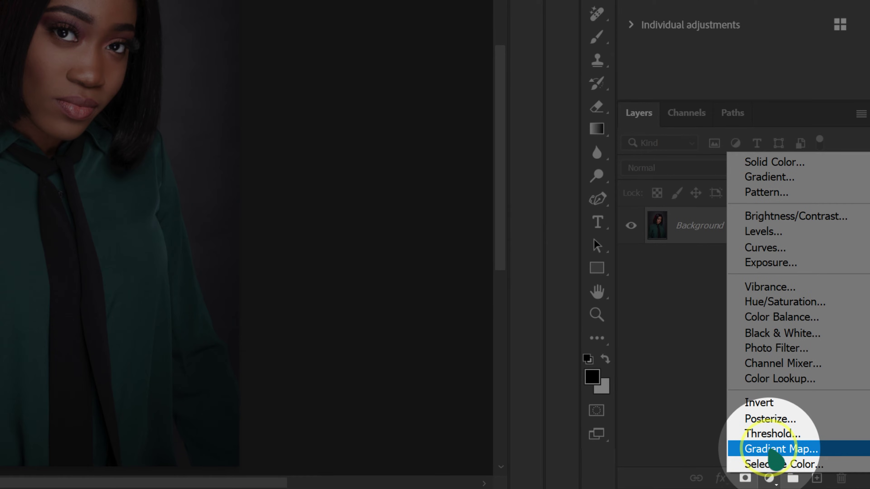
left_click(770, 449)
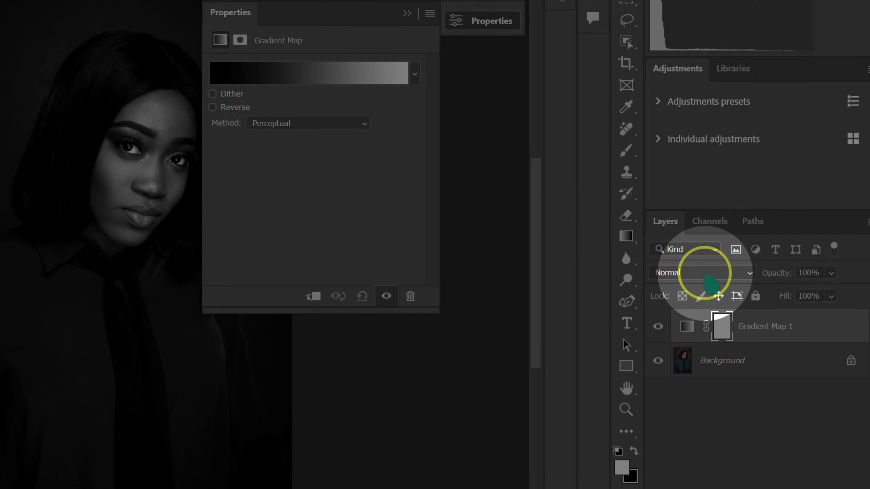
left_click(706, 274)
left_click(682, 362)
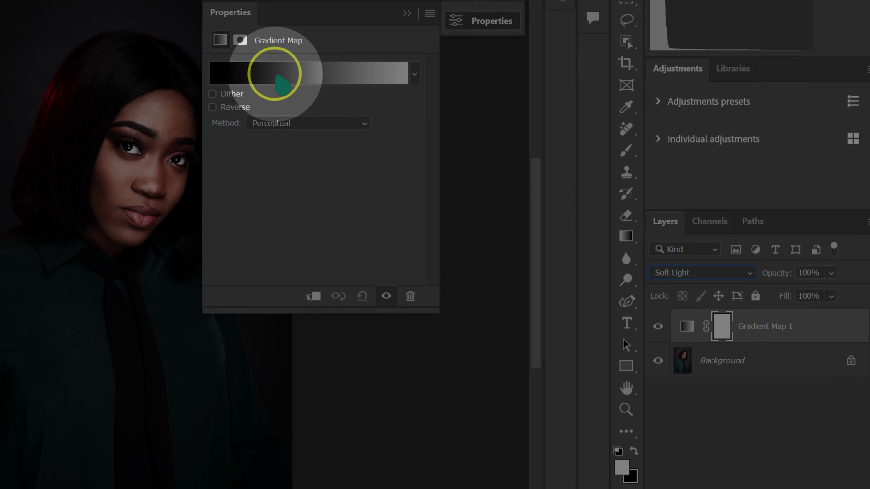
Edit the gradient map's gradient and set the color stop at location 0 to hex 851e05
left_click(282, 80)
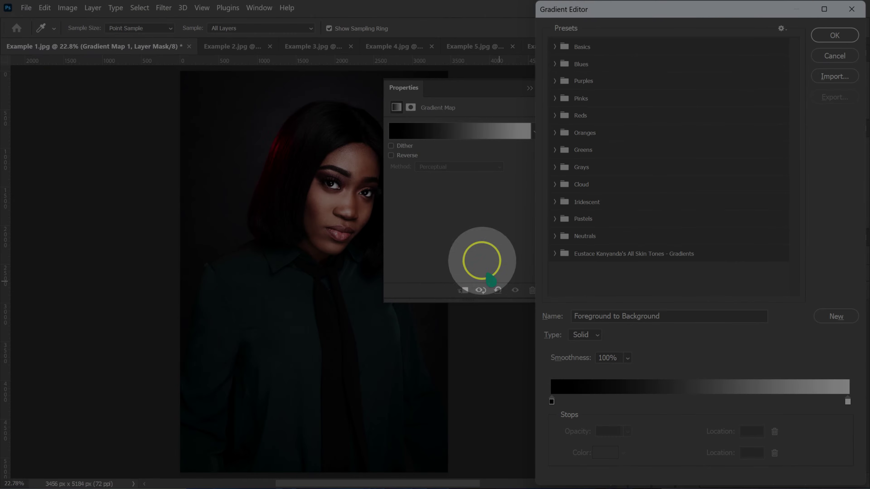
left_click(551, 402)
left_click(747, 454)
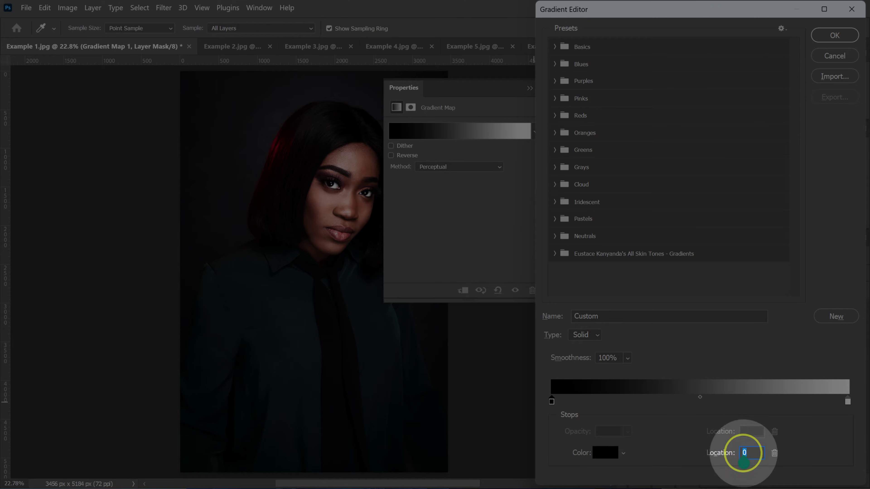
left_click(604, 454)
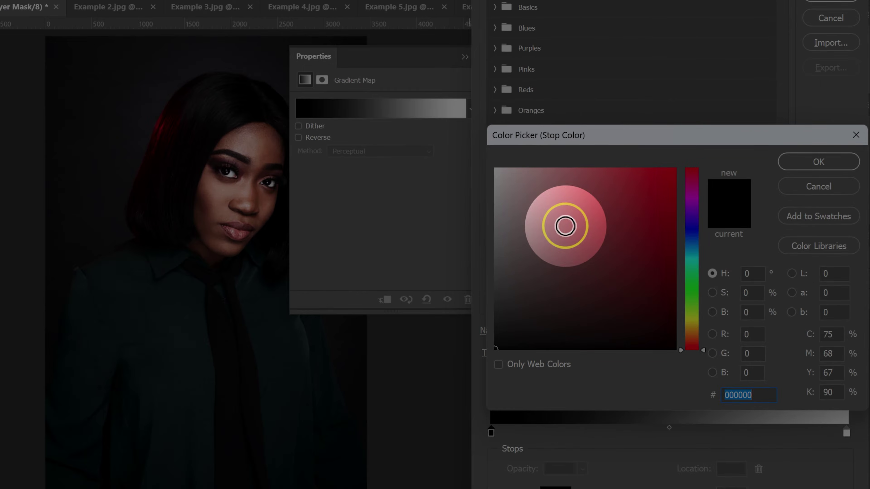
left_click(763, 395)
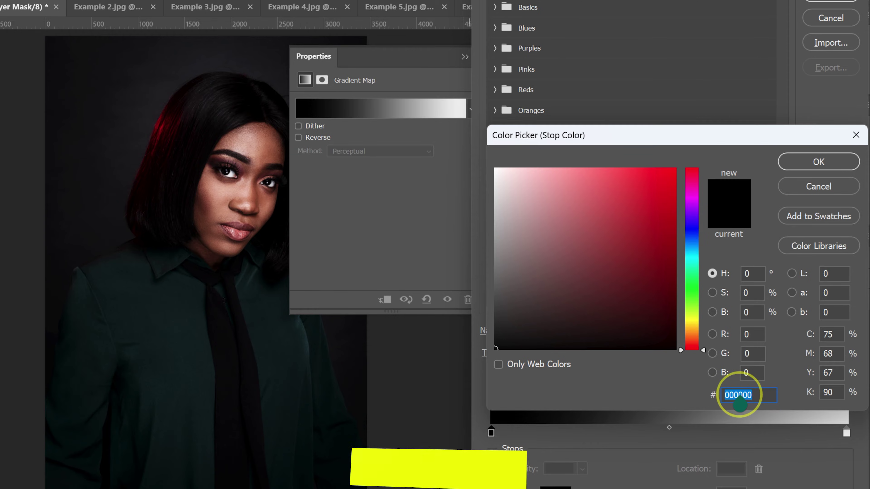
type("851e")
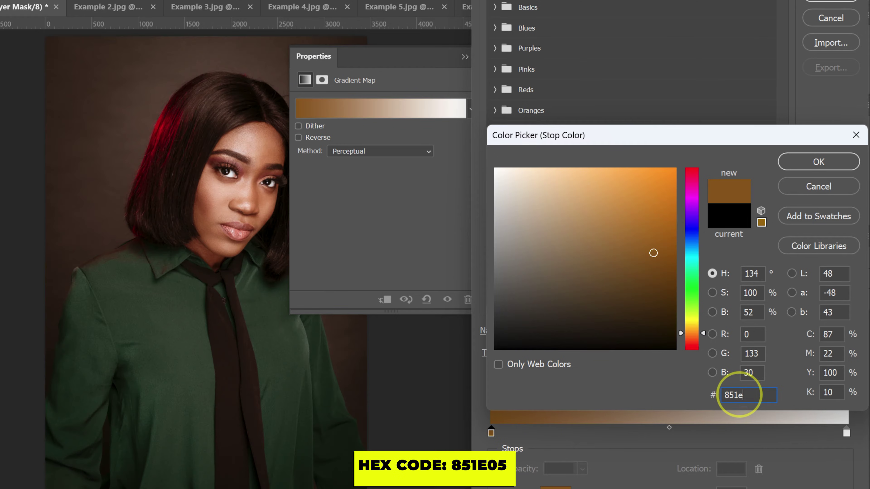
type("05")
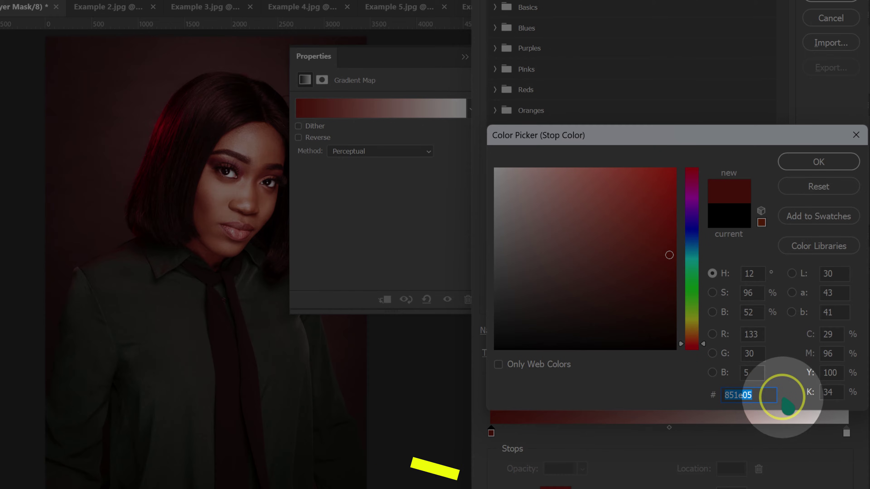
left_click(819, 162)
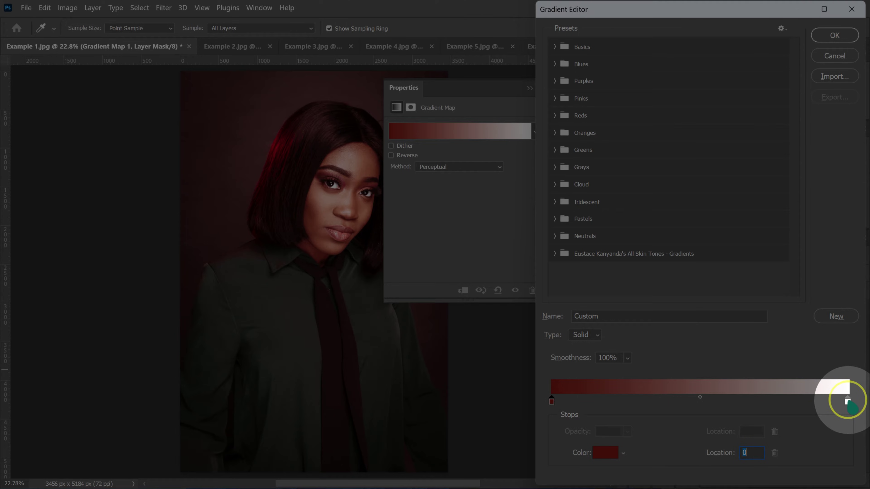
Set the gradient's color stop at location 100 to hex c9af8b, then accept the gradient and collapse its properties
double_click(750, 453)
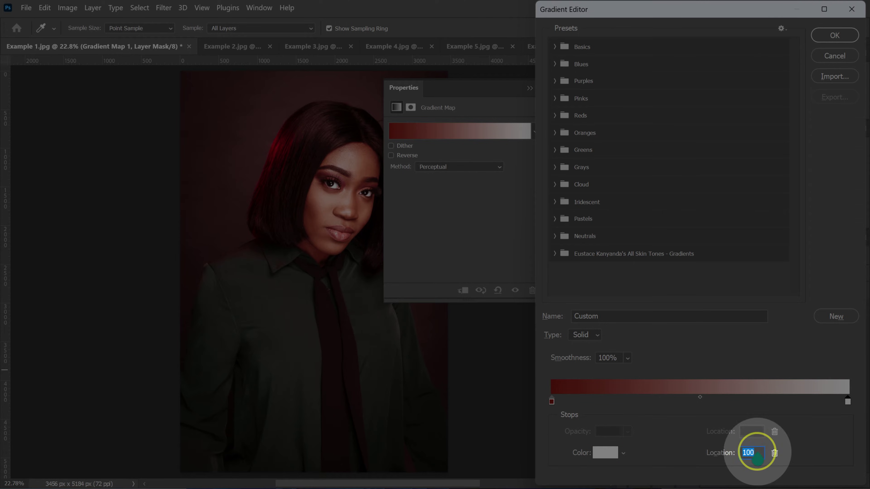
left_click(605, 454)
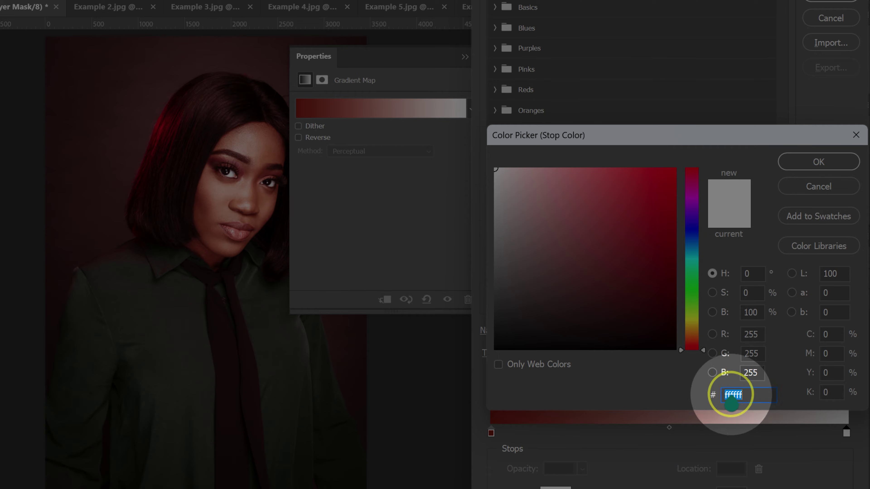
key("alt")
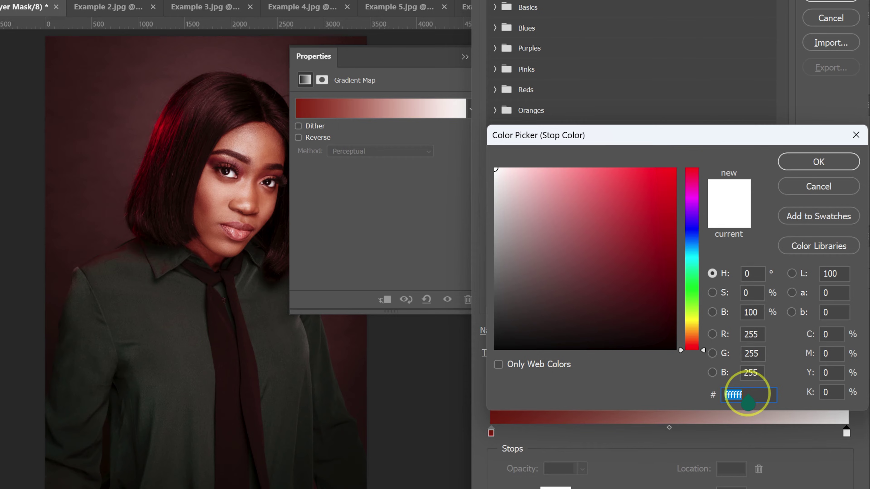
type("c9af")
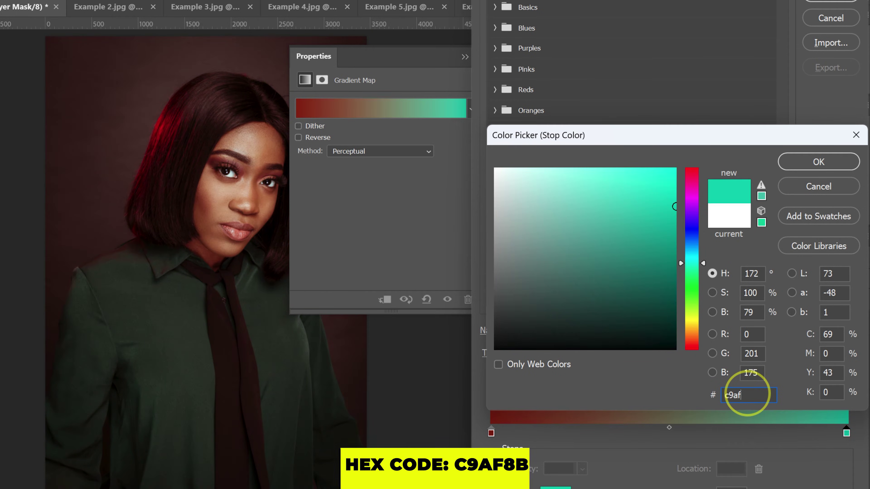
type("8b")
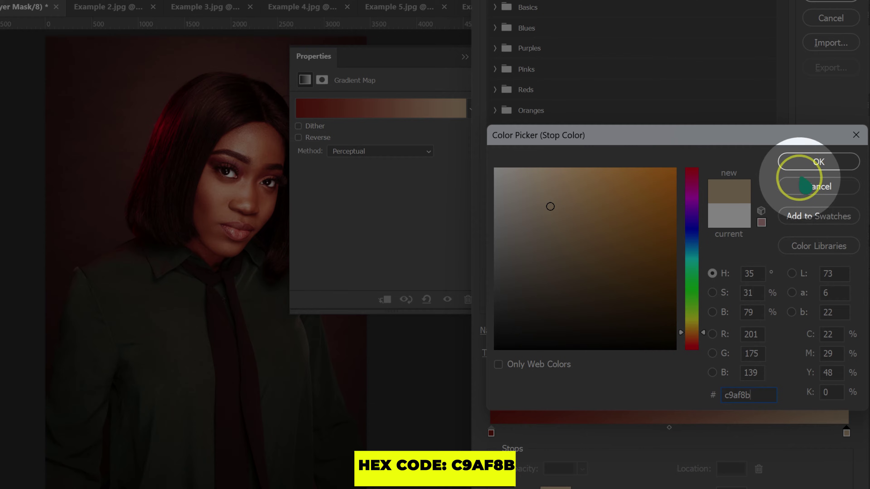
left_click(813, 168)
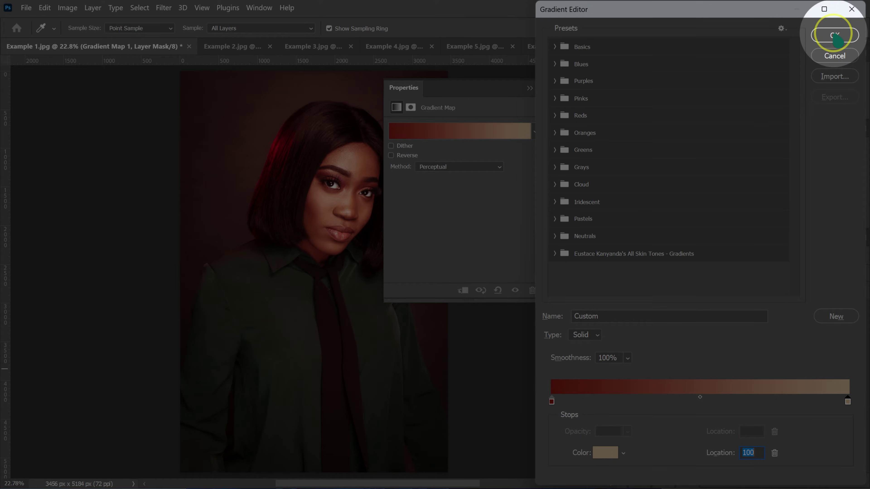
left_click(835, 35)
left_click(530, 89)
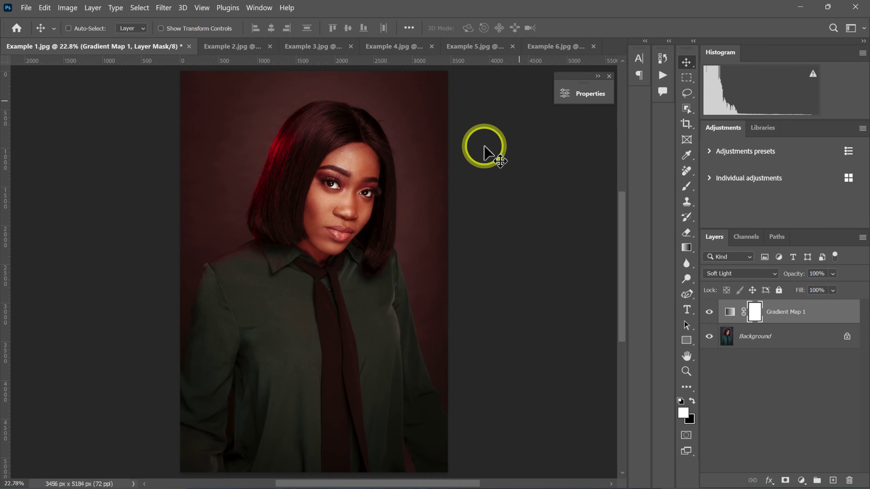
Compare the portrait with the Gradient Map 1 layer hidden and shown
left_click(709, 312)
left_click(709, 312)
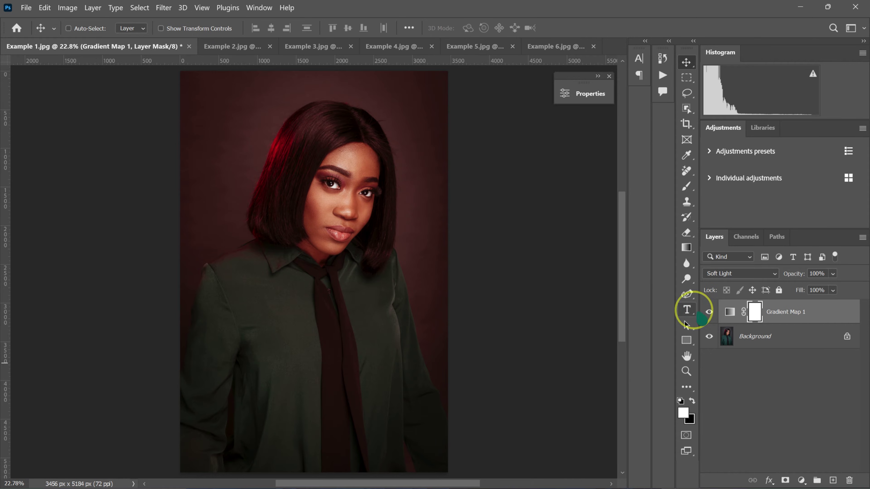
left_click(710, 312)
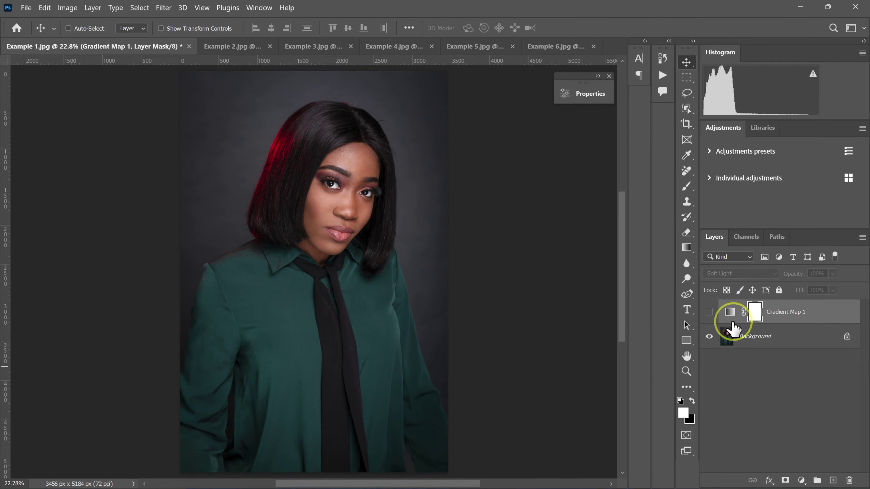
left_click(709, 312)
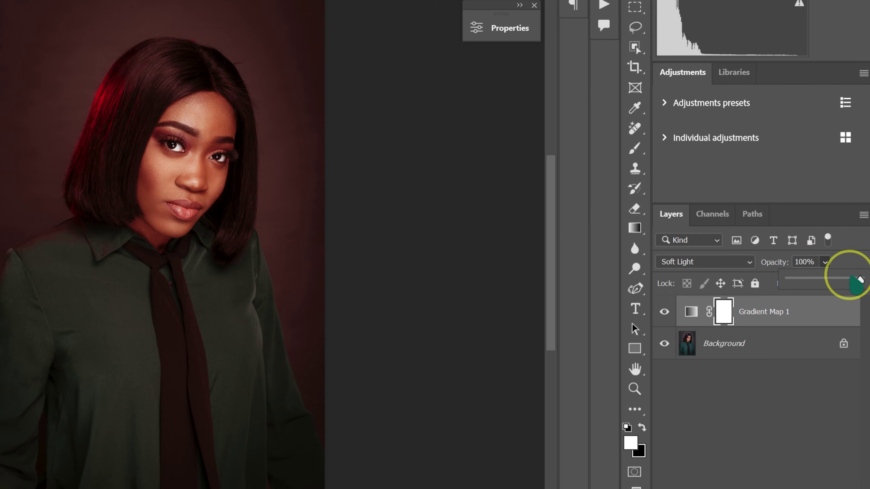
Lower the Gradient Map 1 layer's opacity to 50% and check the portrait with and without it
left_click_drag(860, 280, 825, 281)
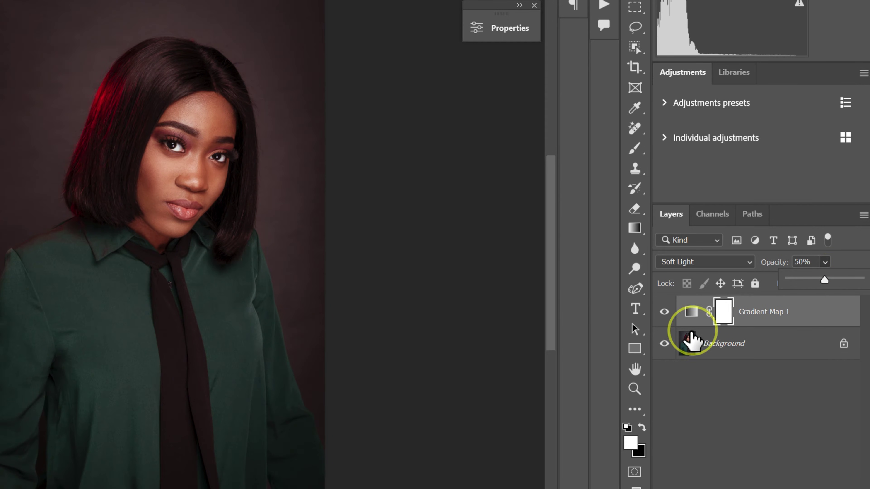
left_click(664, 312)
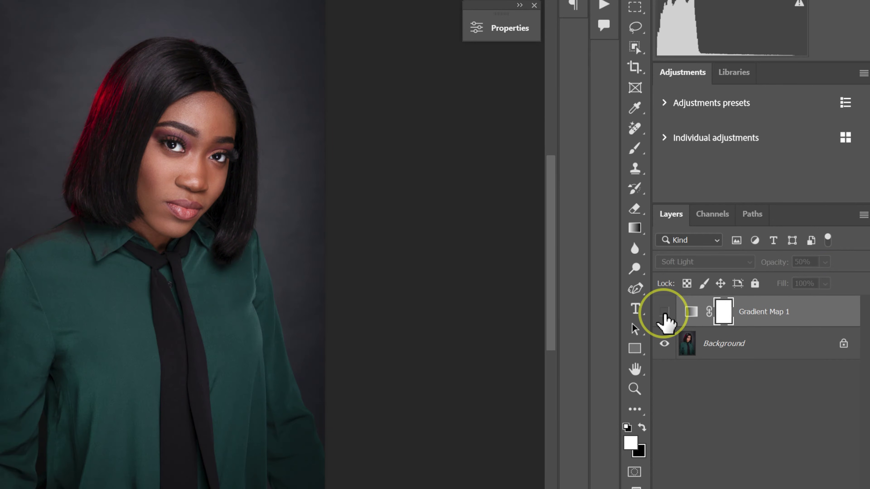
left_click(665, 312)
Examine the skin tone of the face up close with the gradient map hidden and shown
key("ctrl+plus")
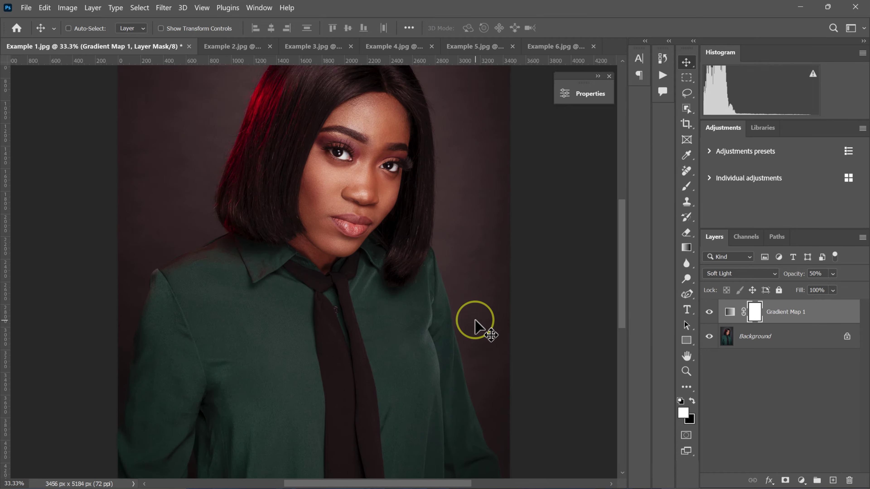
scroll(475, 320, "up", 2)
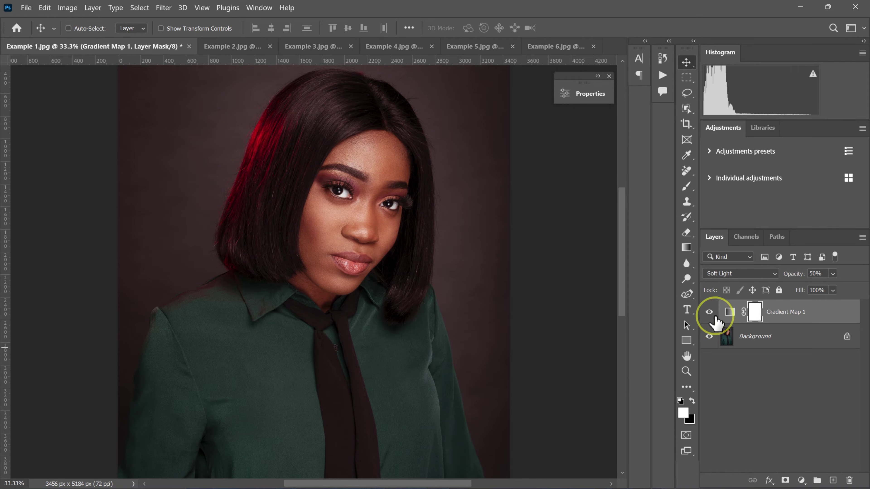
left_click(709, 312)
left_click(709, 312)
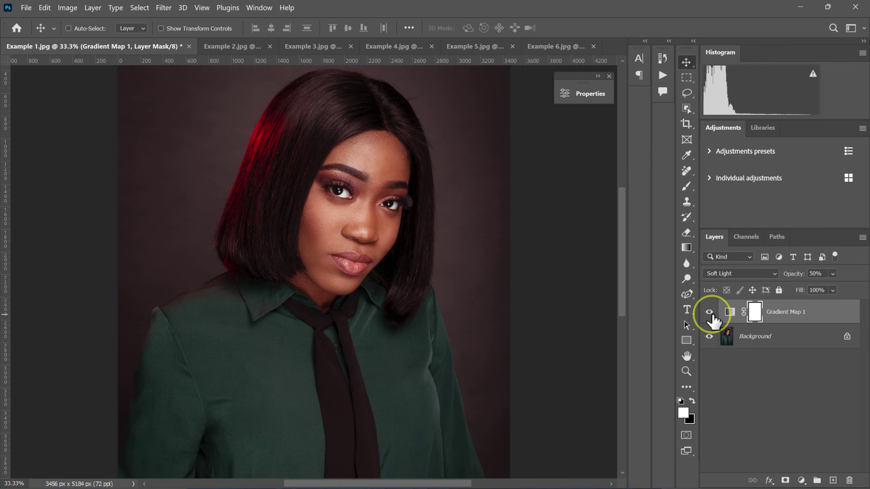
left_click(710, 312)
left_click(710, 312)
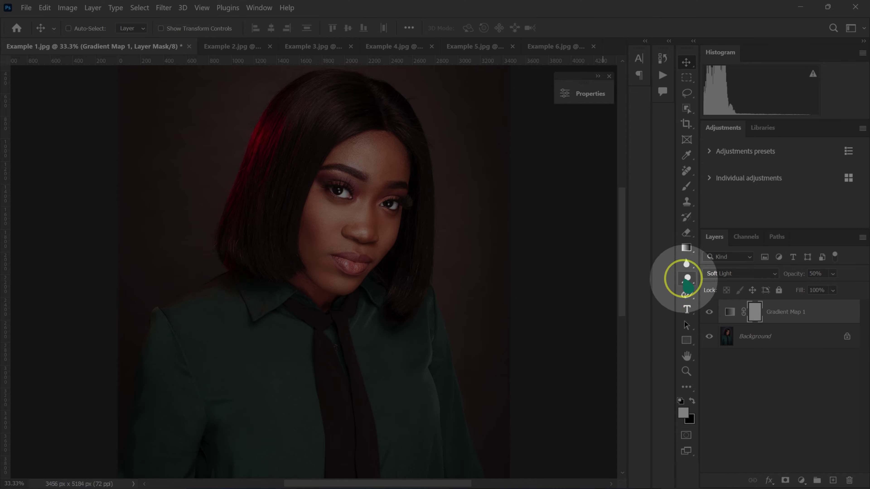
Activate the Brush tool and invert the Gradient Map 1 layer's mask to black
left_click(687, 187)
right_click(666, 169)
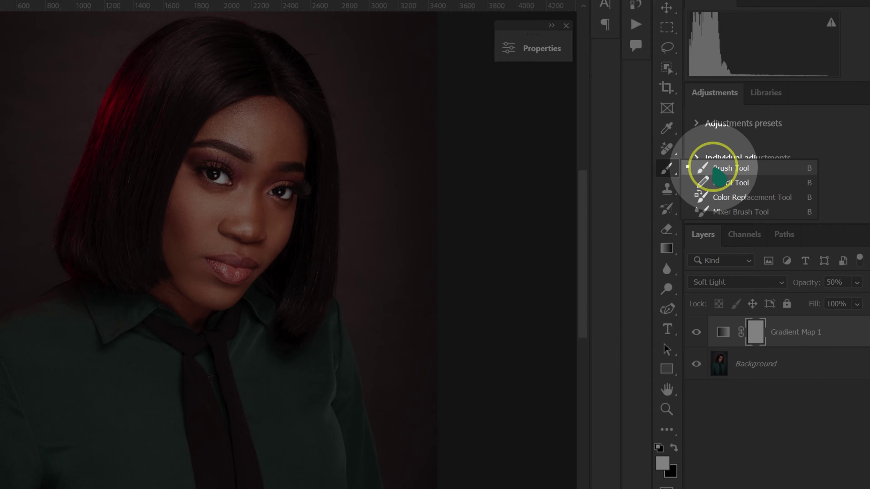
left_click(693, 171)
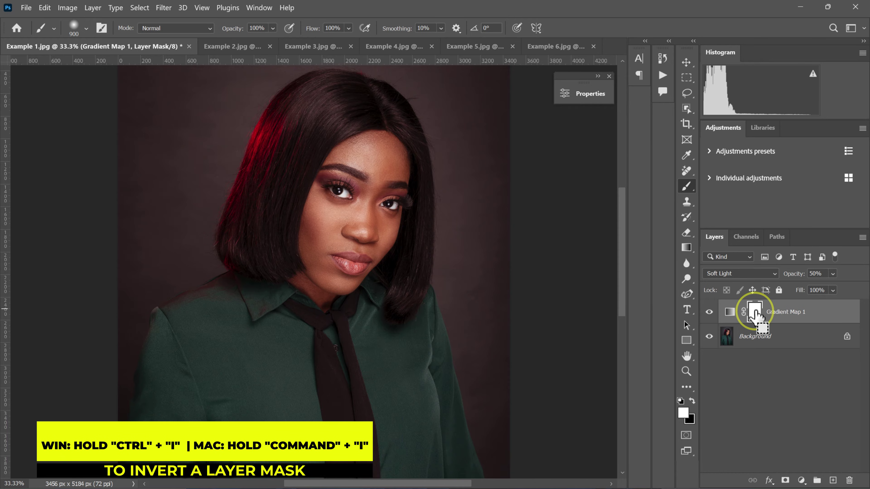
key("ctrl+i")
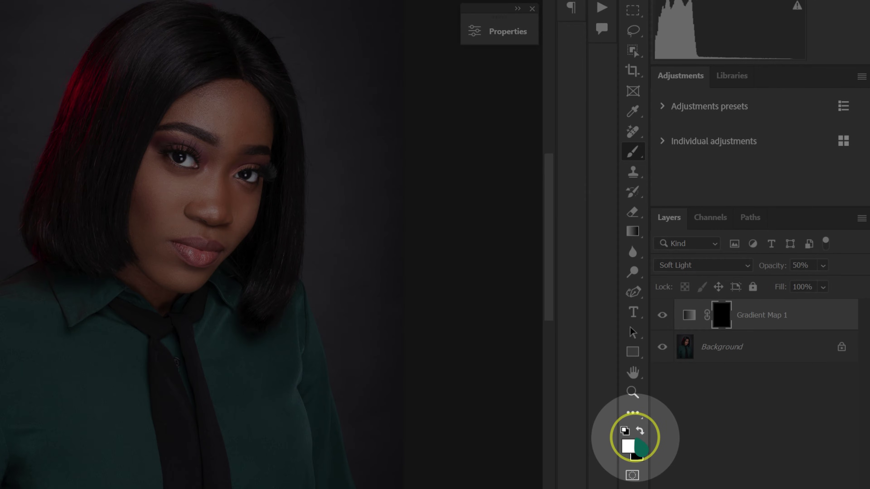
Use white (ffffff) as the foreground color for painting on the mask
left_click(629, 446)
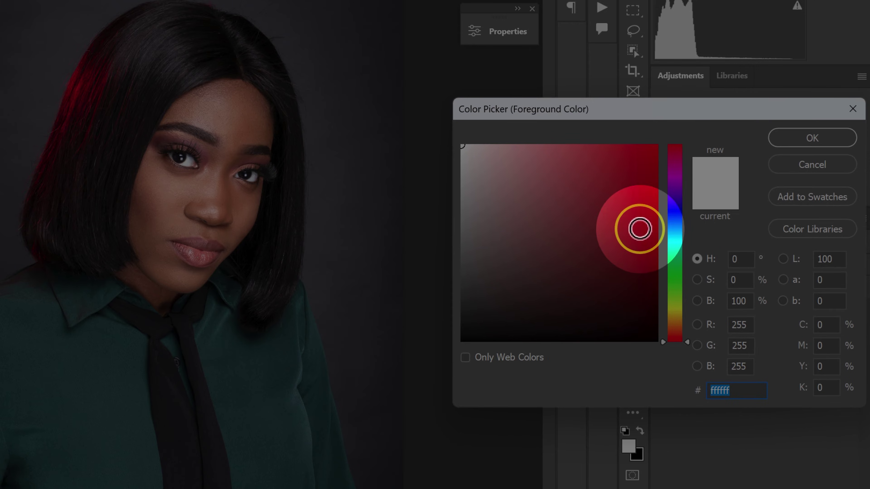
left_click(640, 229)
left_click(812, 138)
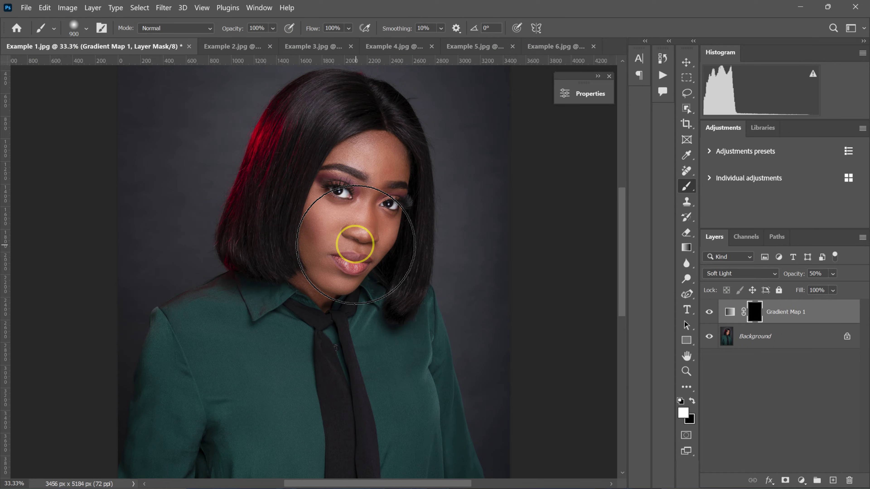
Reduce the brush size to 300 and paint white over the woman's face on the Gradient Map 1 mask
key("bracketleft")
key("bracketleft")
key("bracketleft")
key("bracketleft")
key("bracketleft")
key("bracketleft")
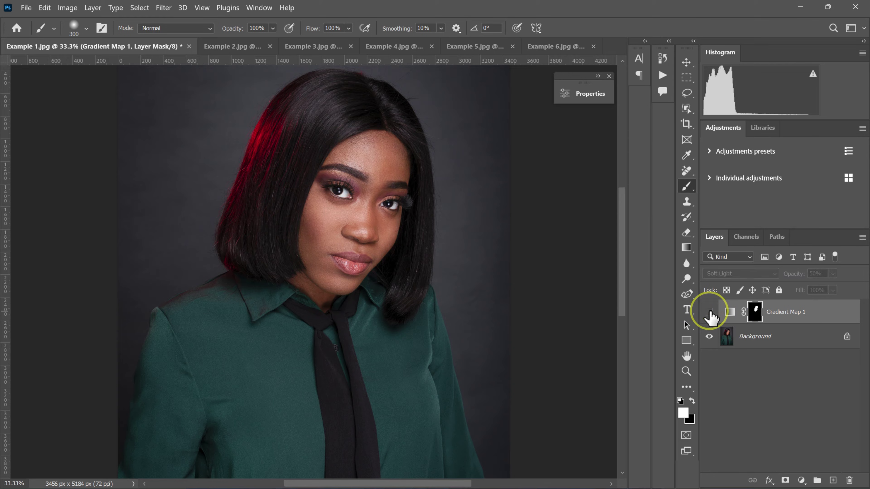
Compare the portrait with the Gradient Map 1 layer hidden and shown, both zoomed in and with the whole image fitted to view
left_click(709, 312)
left_click(710, 312)
left_click(710, 313)
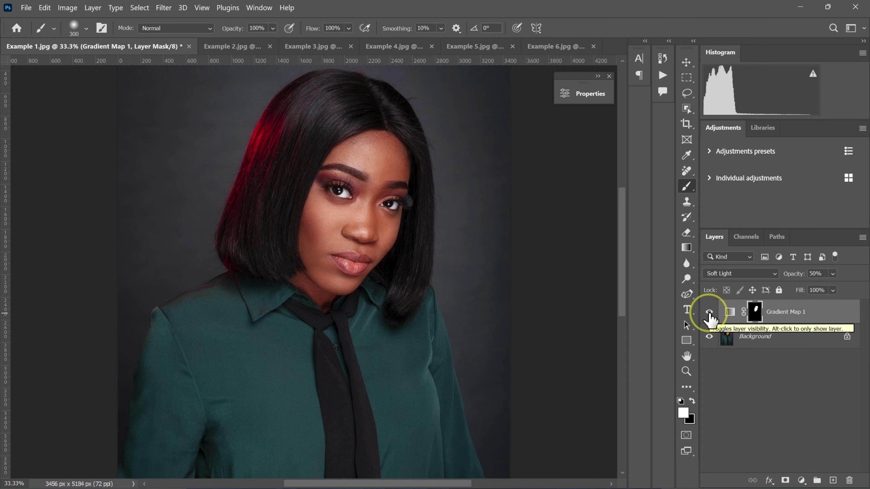
key("ctrl+0")
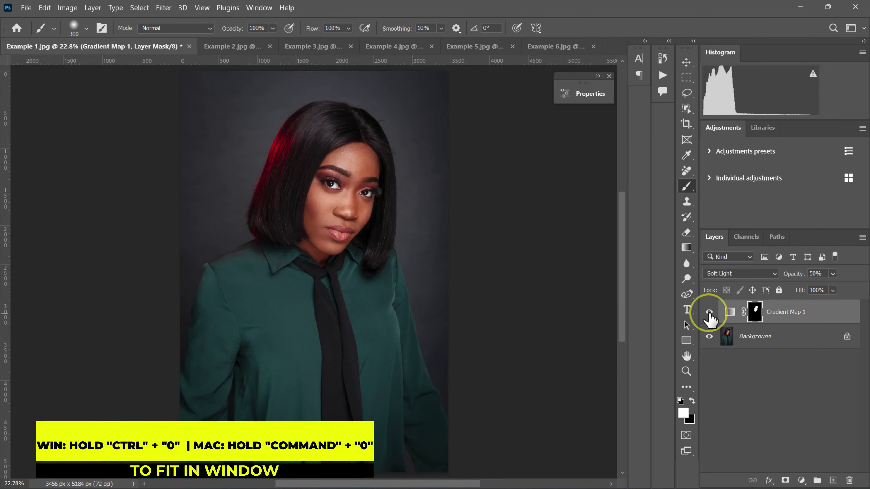
left_click(710, 312)
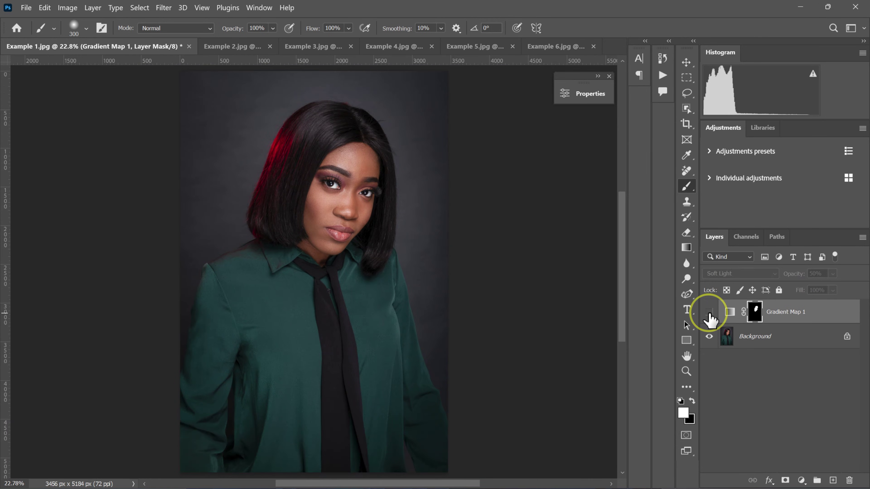
left_click(710, 312)
left_click(710, 312)
left_click(710, 312)
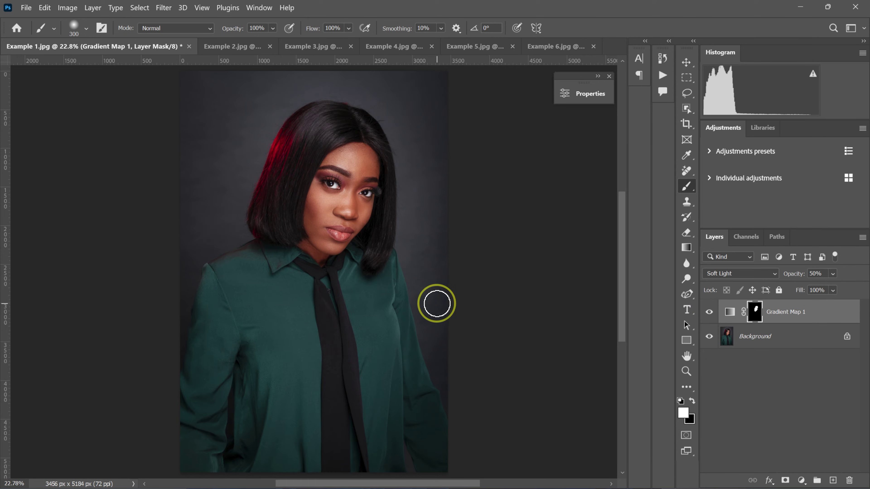
Add a Gradient Map adjustment layer to Example 2.jpg and set its blend mode to Soft Light
left_click(219, 46)
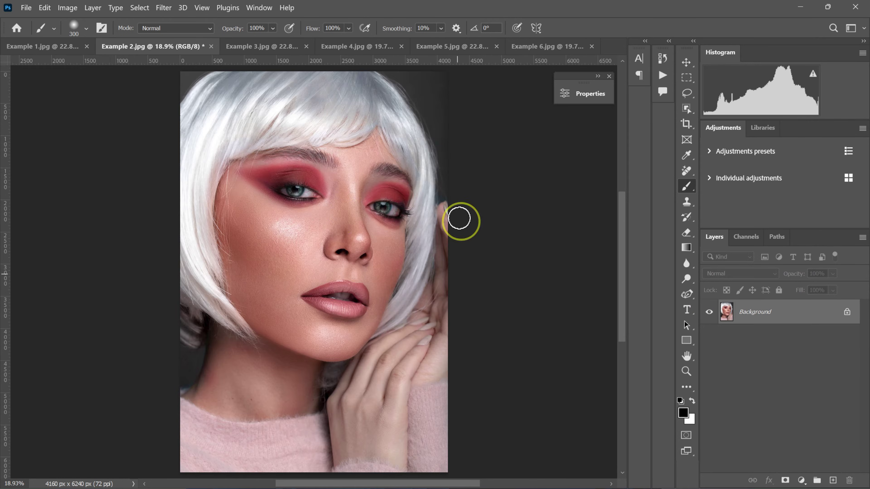
key("x")
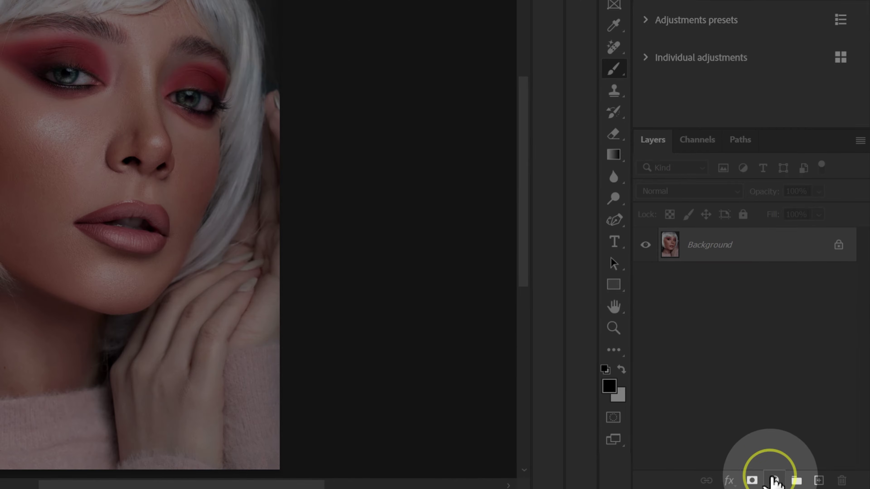
left_click(801, 480)
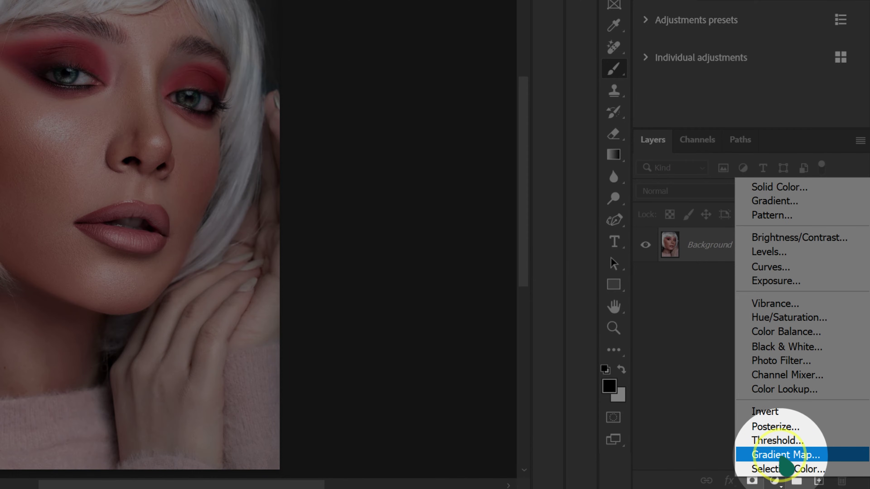
left_click(781, 456)
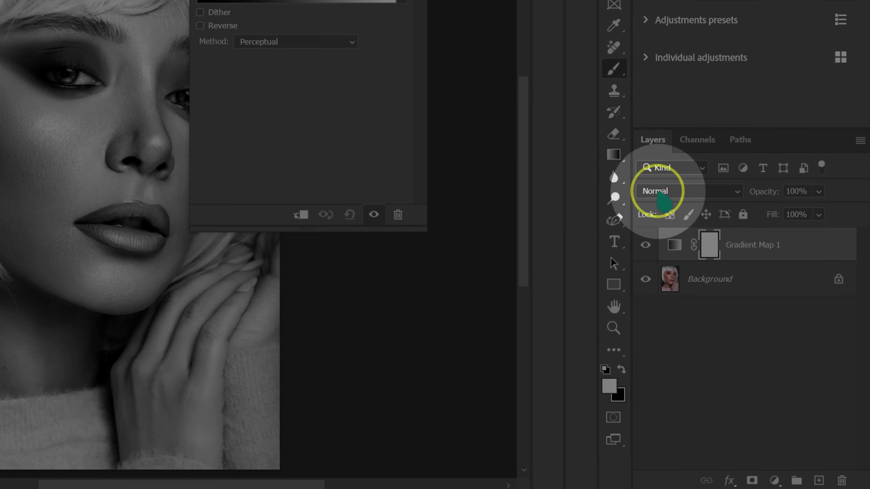
left_click(661, 191)
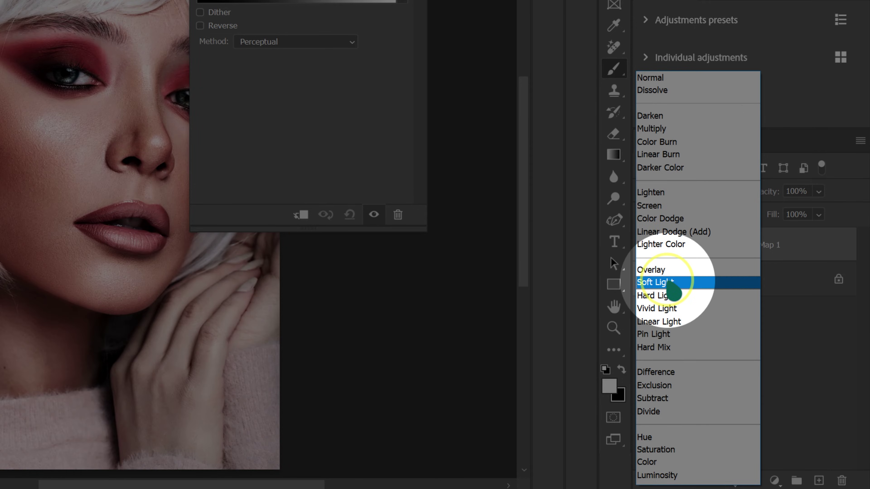
left_click(667, 282)
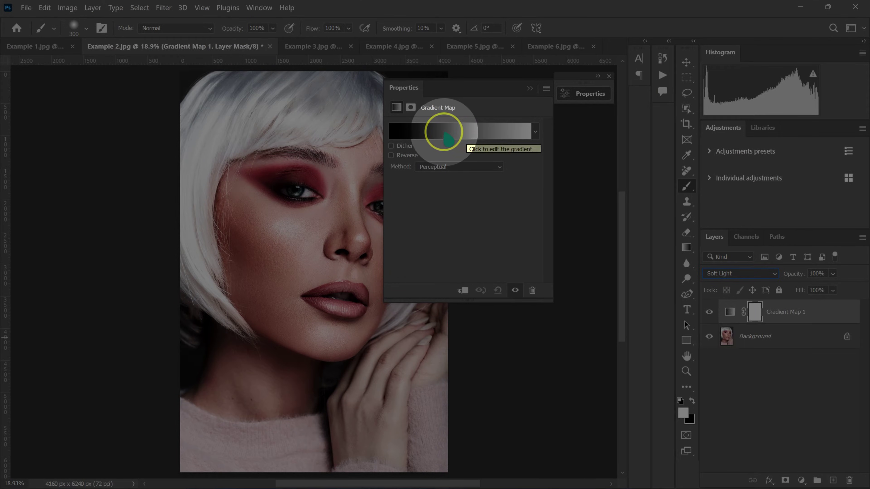
Set the gradient map's starting color stop, at location 0, to ab765f
left_click(445, 133)
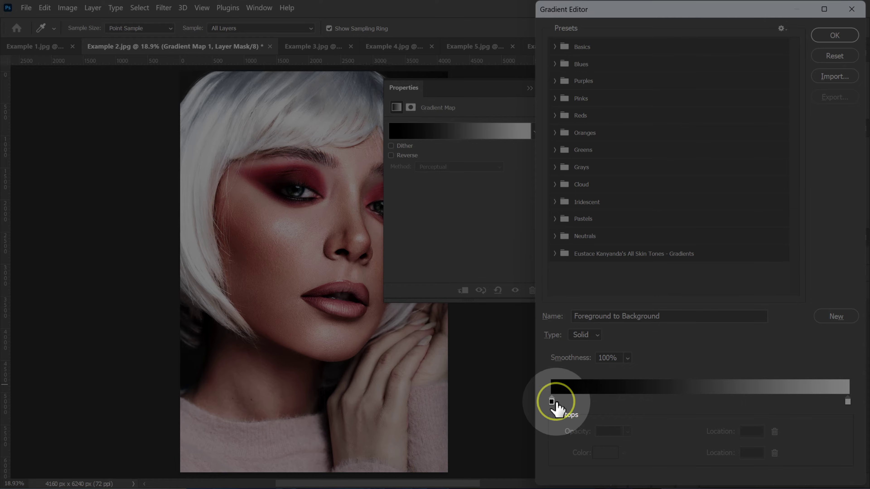
left_click(551, 401)
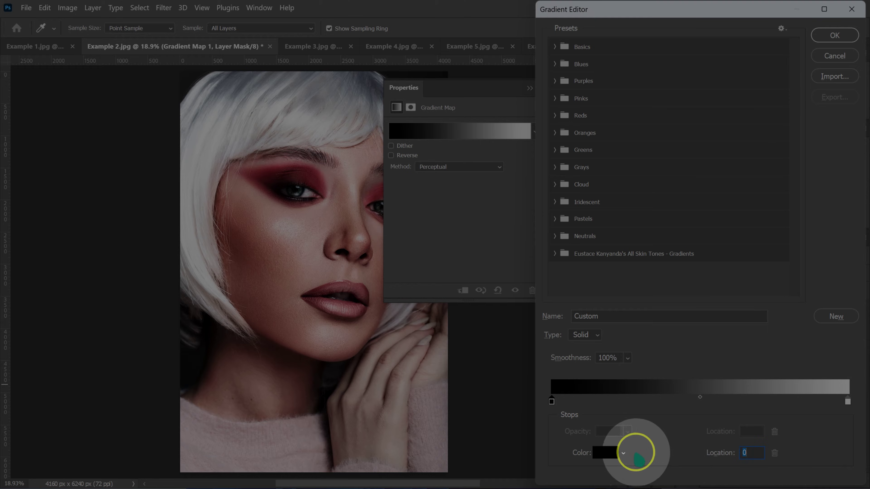
left_click(605, 453)
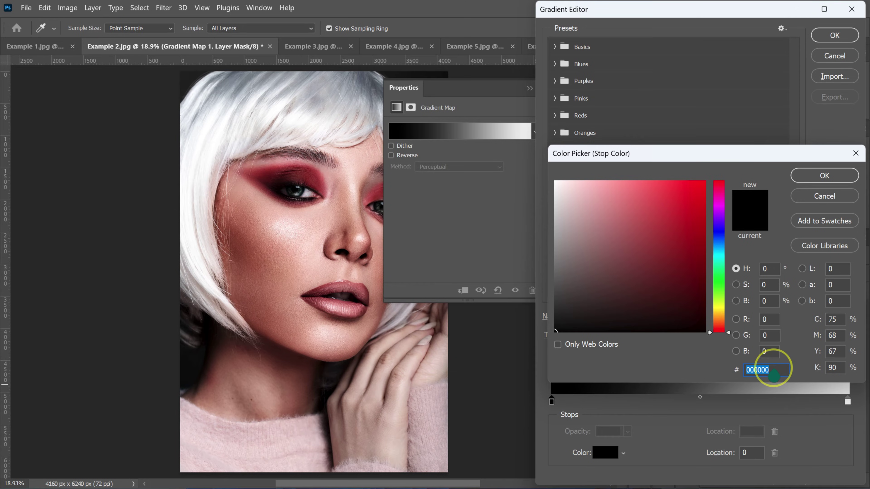
type("ab")
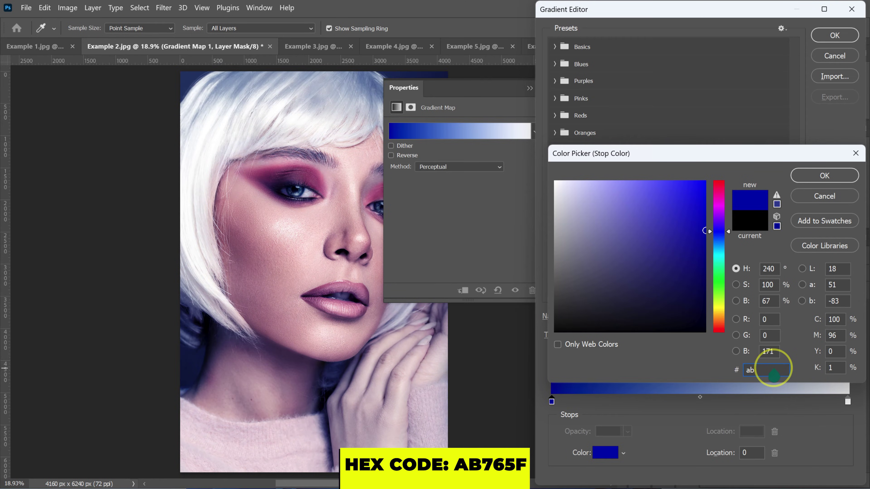
type("765")
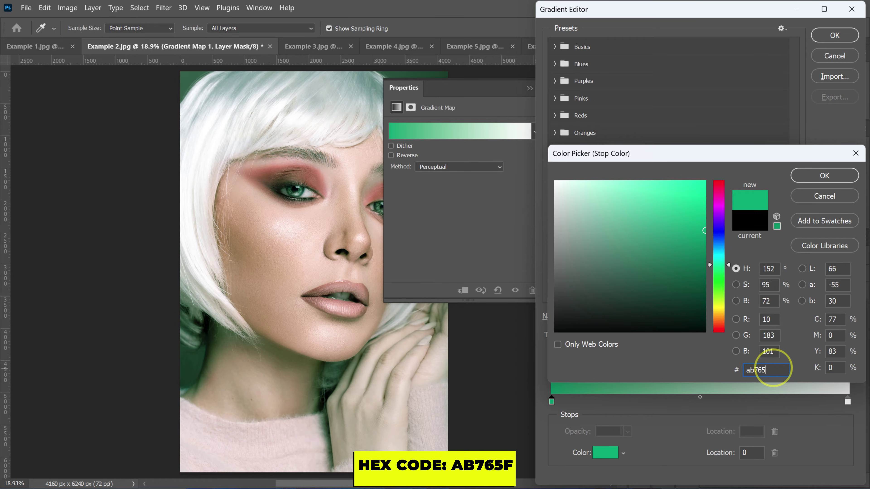
type("f")
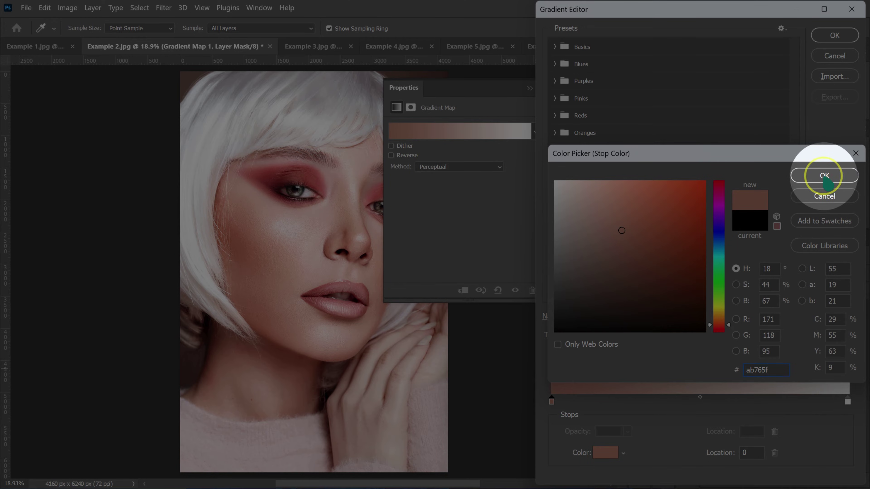
left_click(824, 175)
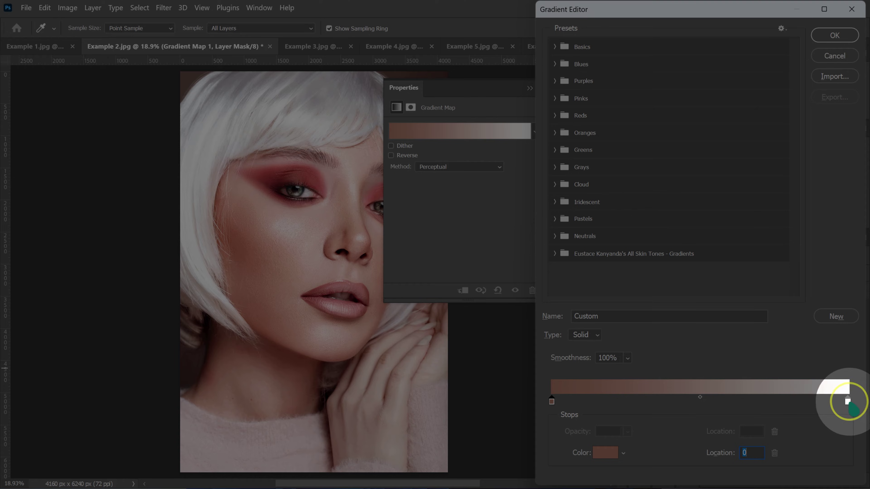
Set the gradient's end color stop, at location 100, to dfc7ae, accept the gradient and collapse its properties
double_click(751, 453)
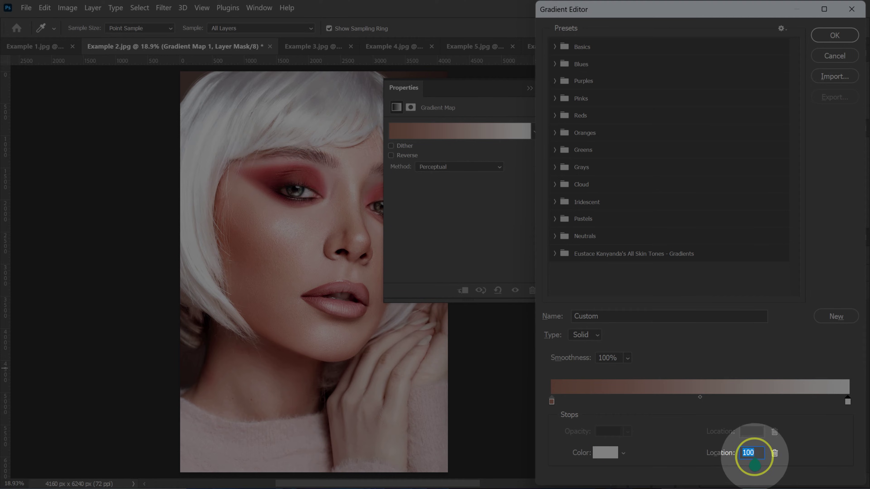
left_click(605, 453)
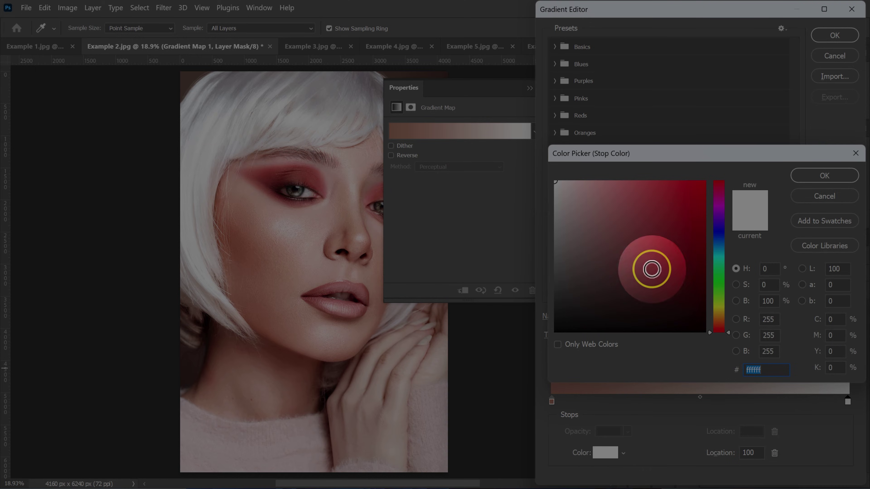
left_click(758, 374)
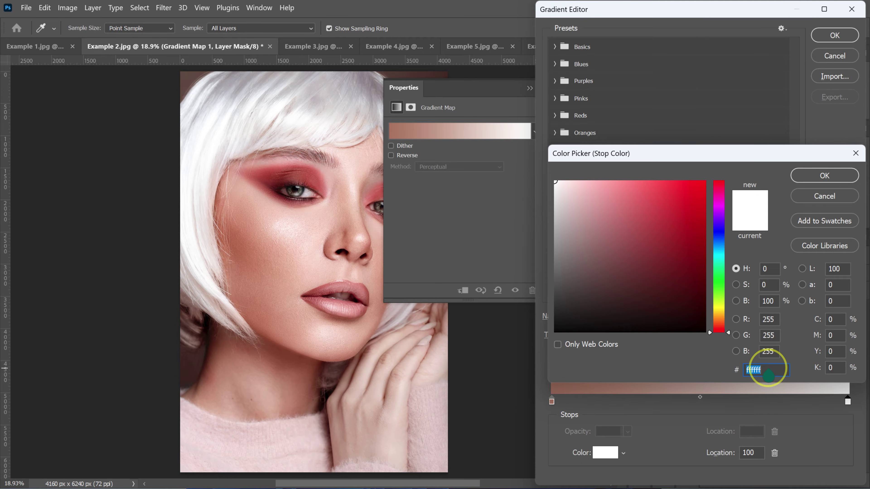
type("df")
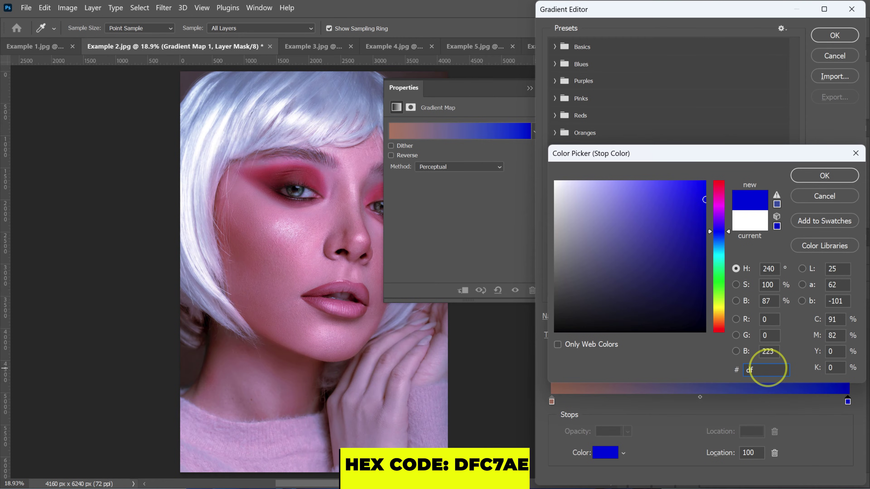
type("c7")
left_click(769, 376)
type("ae")
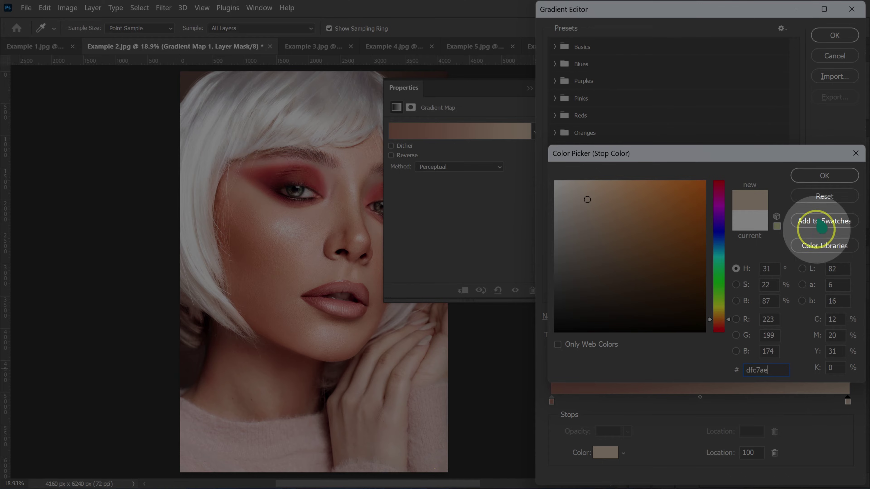
left_click(820, 175)
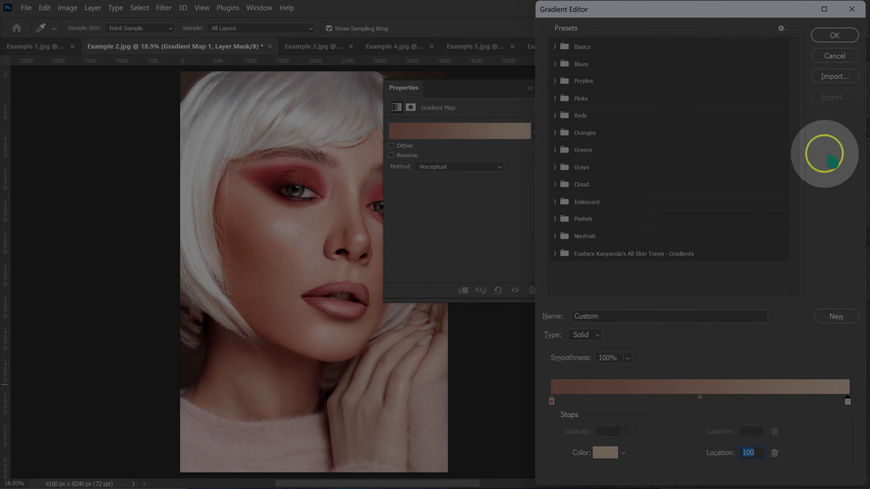
left_click(834, 35)
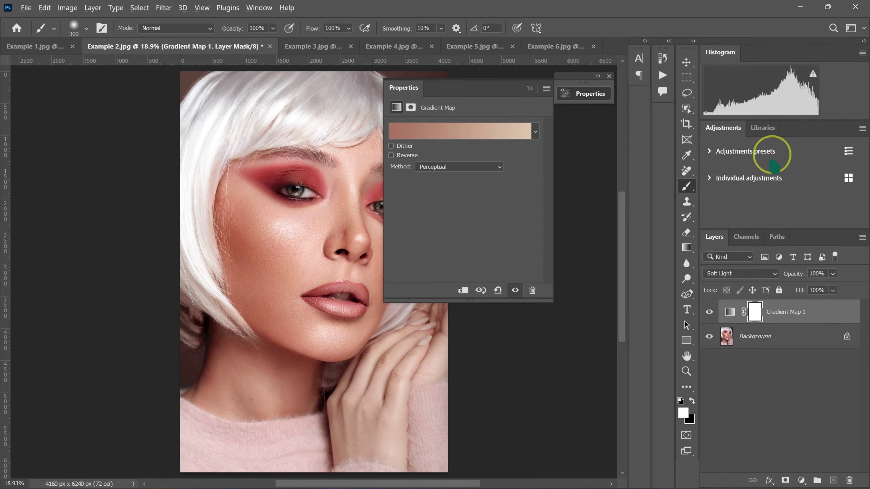
left_click(530, 88)
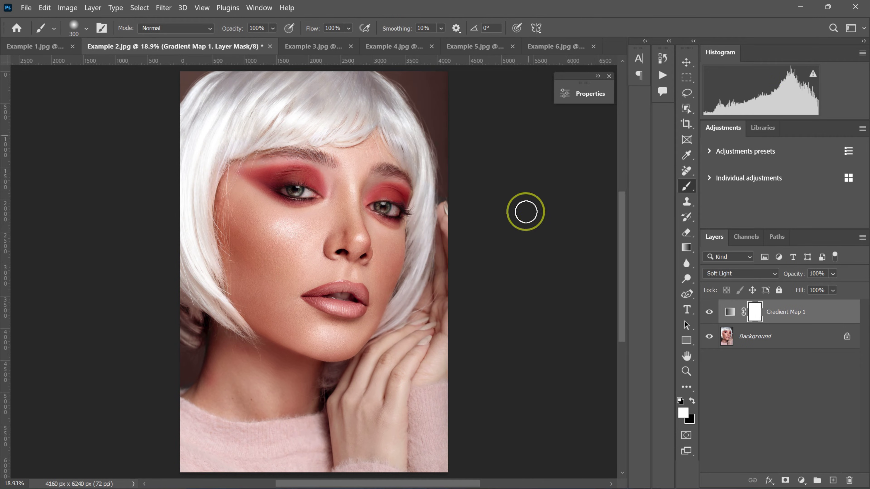
Compare the white-haired woman's skin tone with the Gradient Map 1 layer hidden and shown
left_click(709, 312)
left_click(709, 313)
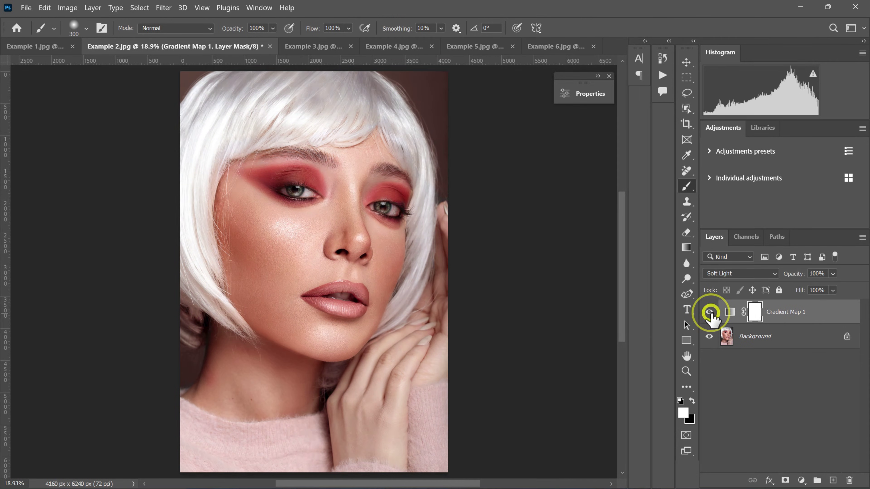
left_click(710, 313)
left_click(709, 312)
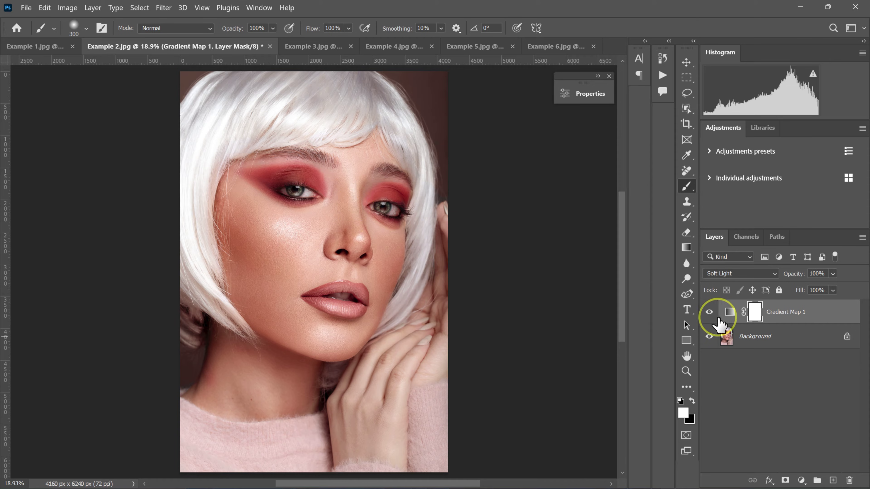
left_click(716, 316)
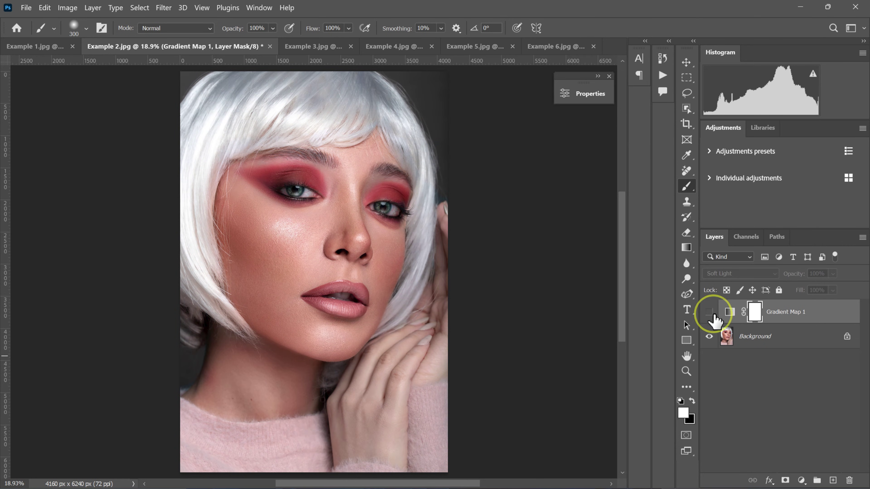
left_click(710, 312)
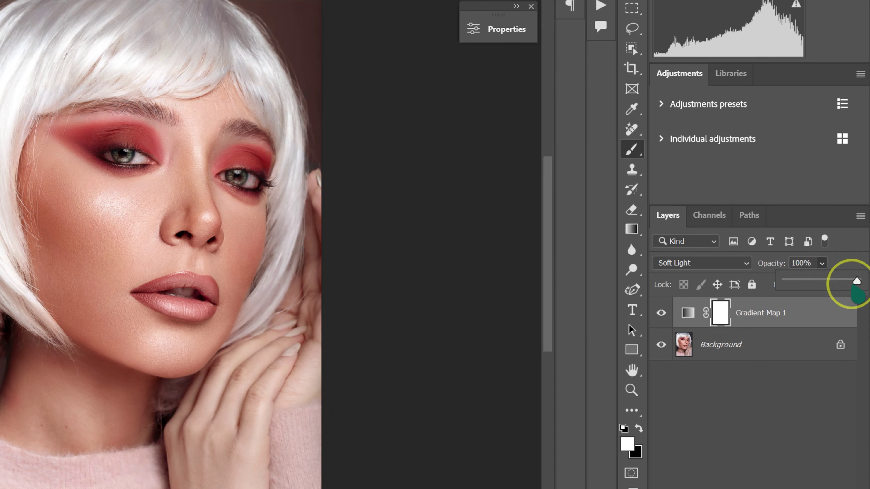
Lower the Gradient Map 1 layer's opacity to 50% and compare the portrait with the layer hidden and shown
left_click_drag(850, 281, 821, 281)
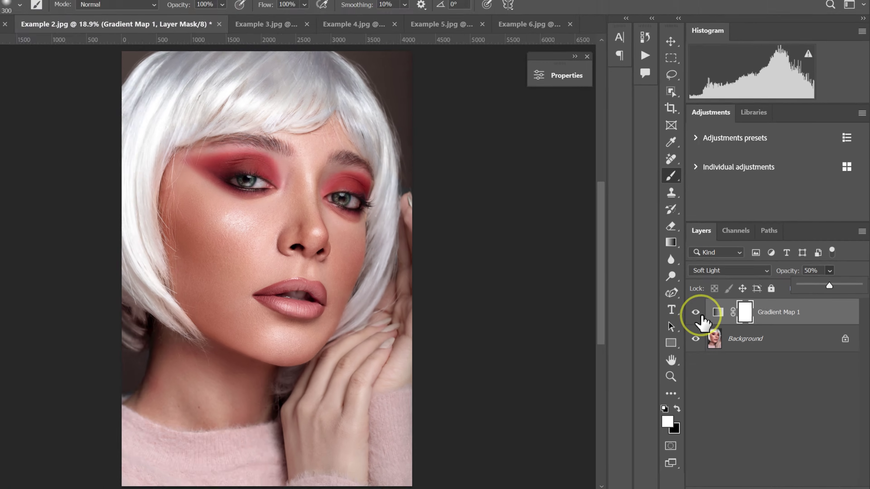
left_click(661, 314)
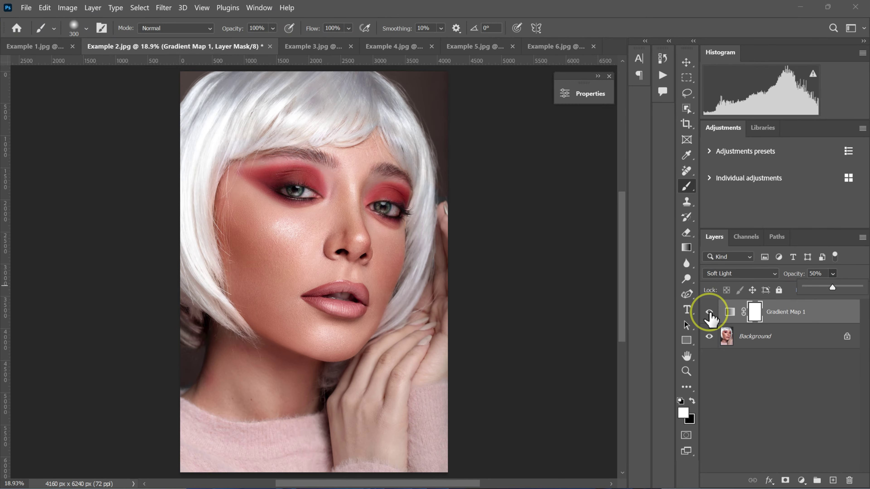
left_click(710, 312)
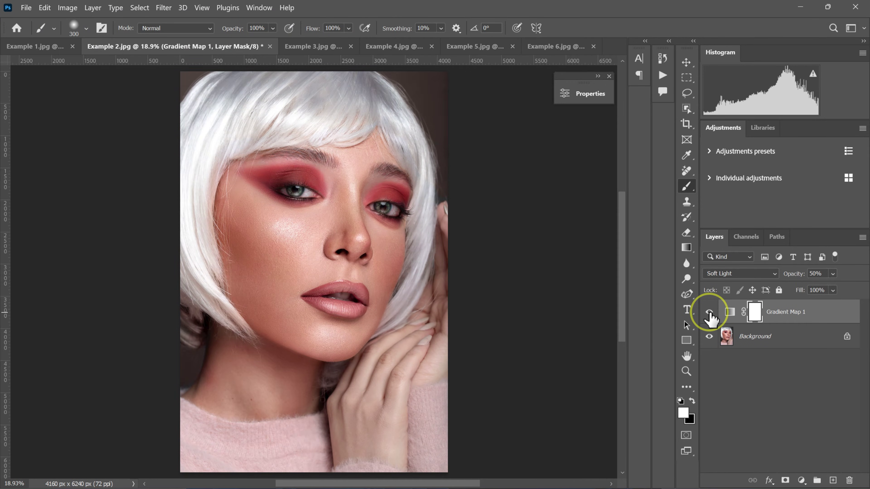
left_click(709, 313)
left_click(709, 313)
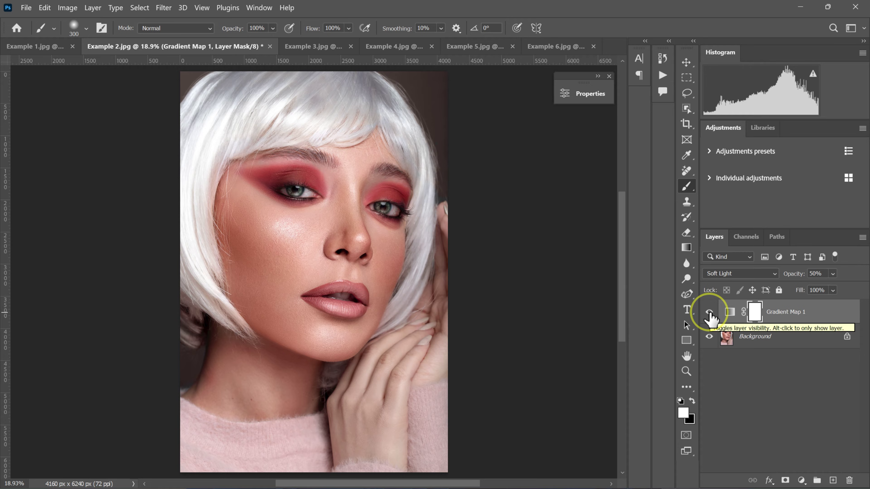
Set the Gradient Map 1 layer's opacity to 100% and open its gradient map properties
left_click(833, 273)
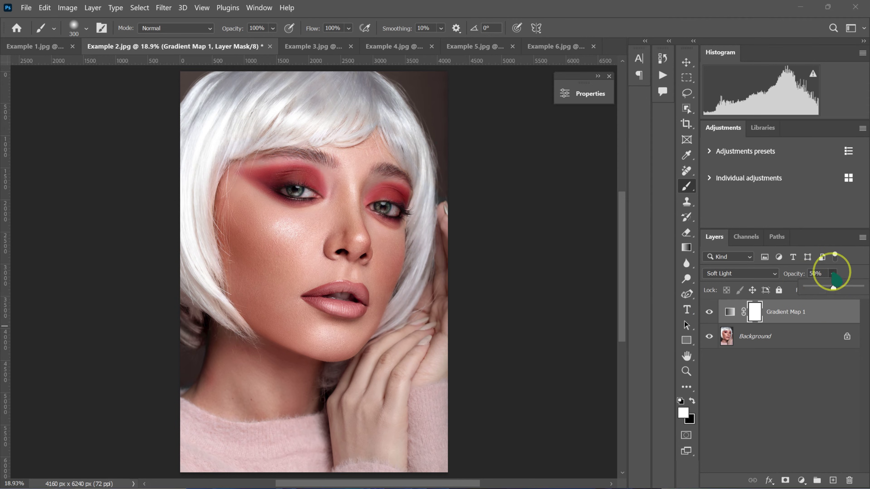
left_click_drag(833, 288, 860, 286)
double_click(730, 311)
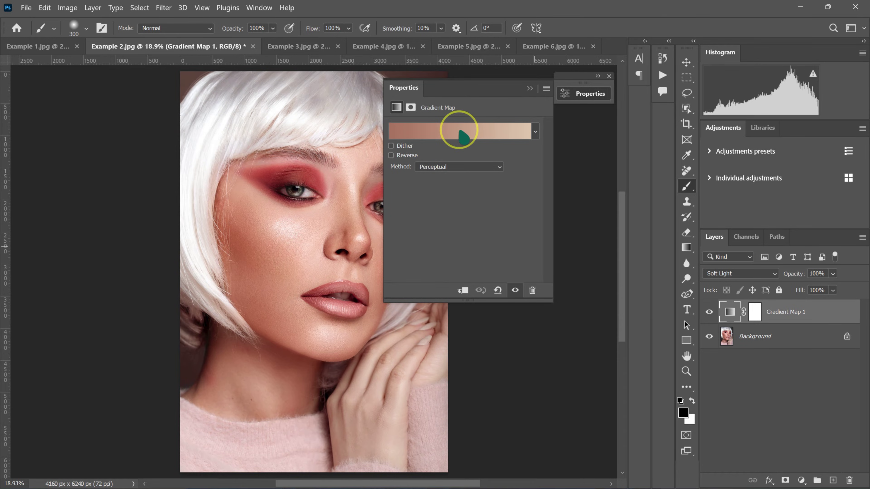
Set the gradient's start color stop, at location 0, to b36b4b, accept the gradient and collapse its properties
left_click(461, 132)
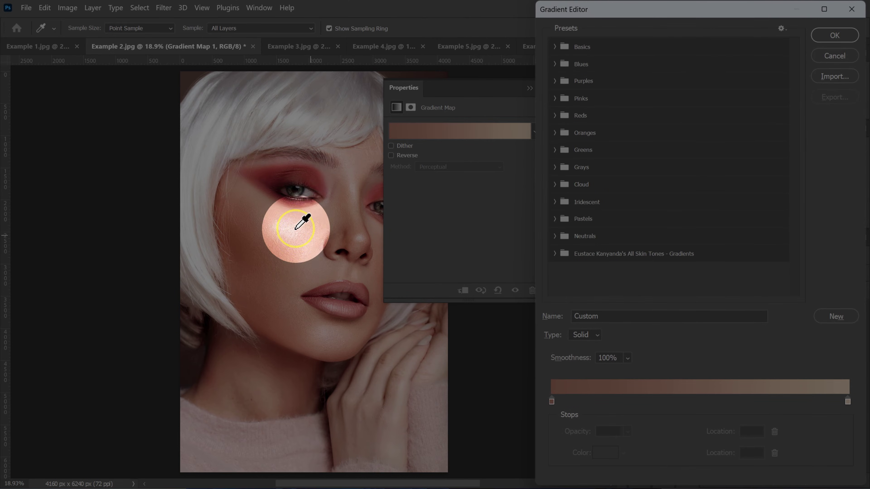
left_click(550, 401)
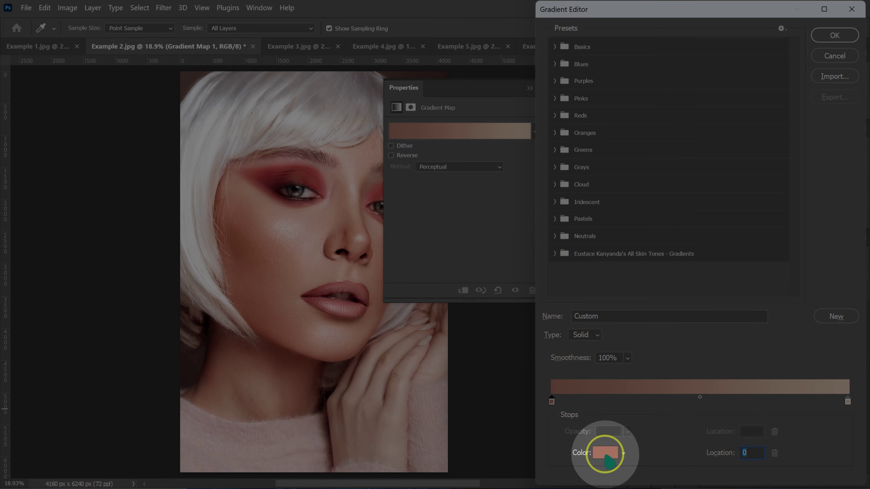
left_click(607, 453)
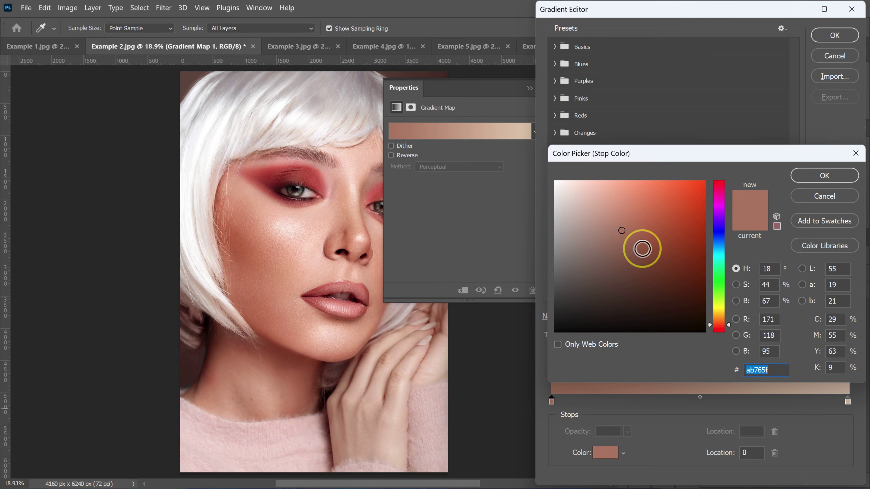
left_click_drag(641, 249, 642, 225)
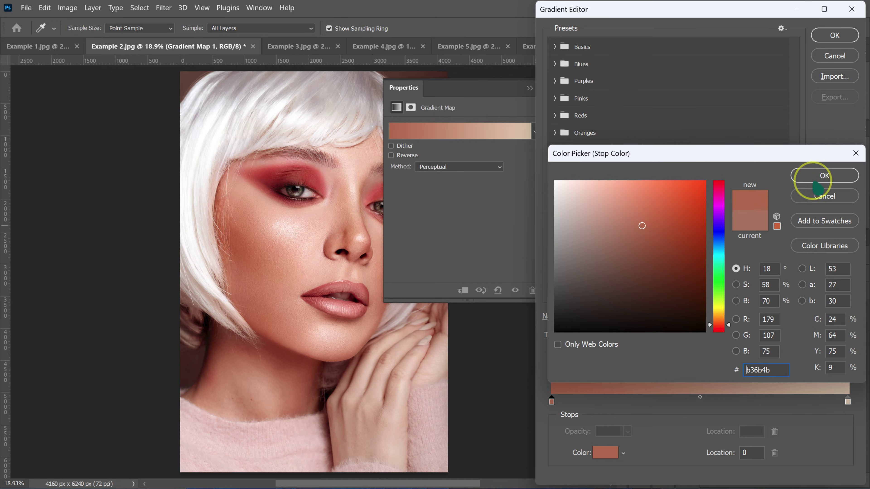
left_click(820, 184)
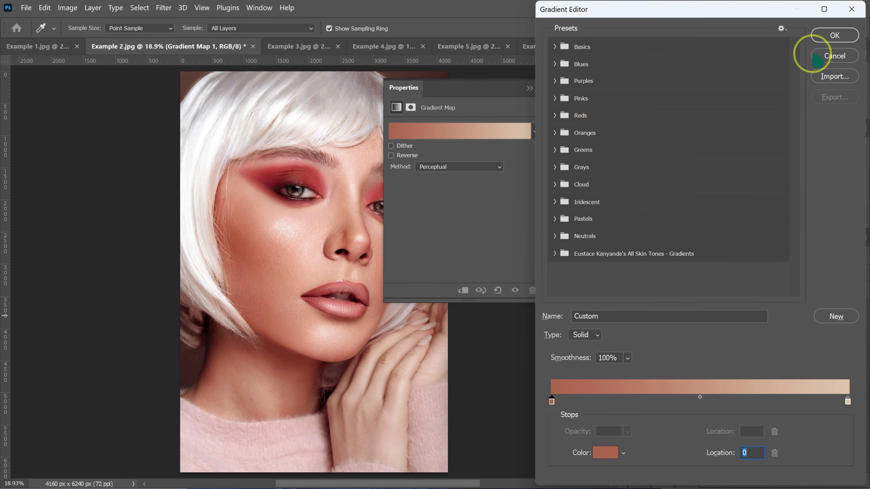
left_click(831, 36)
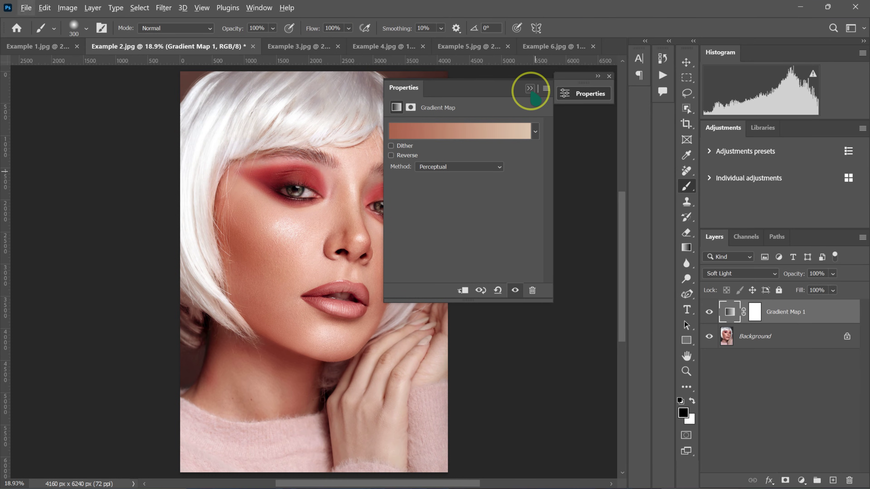
left_click(530, 89)
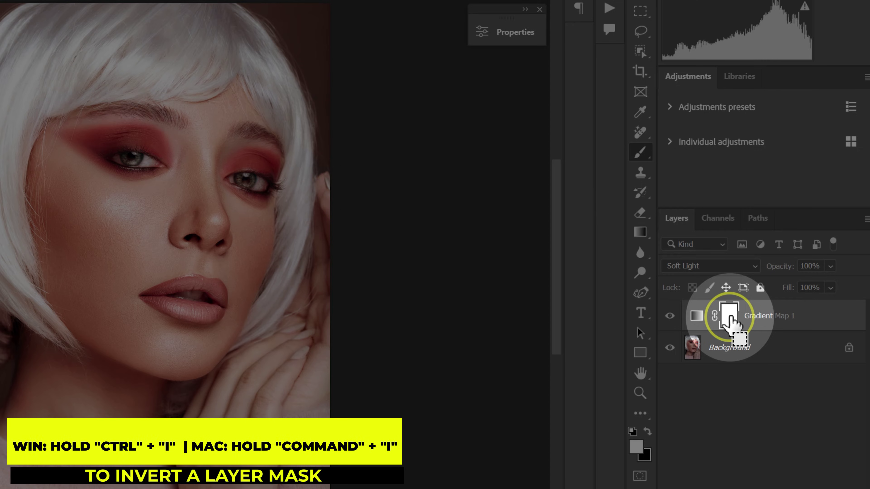
Invert the Gradient Map 1 layer mask and paint it white over the woman's face, neck and hands, adjusting the brush size
key("ctrl+i")
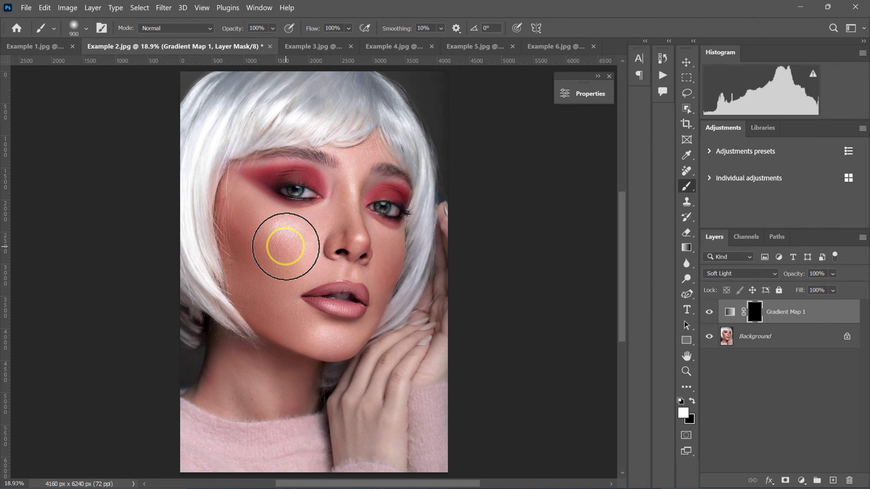
key("bracketright")
key("bracketright")
left_click_drag(284, 244, 250, 206)
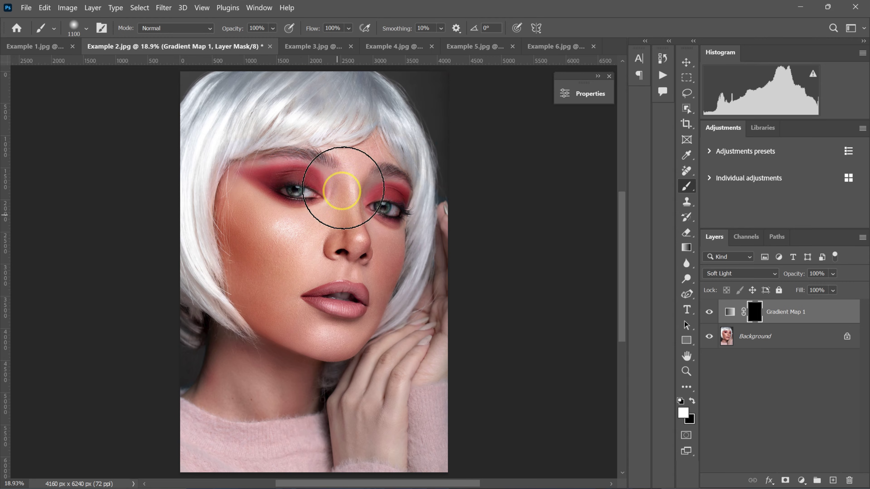
mouse_move(342, 188)
left_mouse_down()
mouse_move(346, 178)
mouse_move(327, 252)
mouse_move(373, 285)
mouse_move(236, 213)
mouse_move(286, 389)
mouse_move(365, 161)
mouse_move(244, 178)
mouse_move(375, 151)
mouse_move(383, 179)
mouse_move(235, 200)
mouse_move(424, 353)
mouse_move(403, 348)
mouse_move(355, 400)
left_mouse_up()
key("bracketleft")
key("bracketleft")
key("bracketleft")
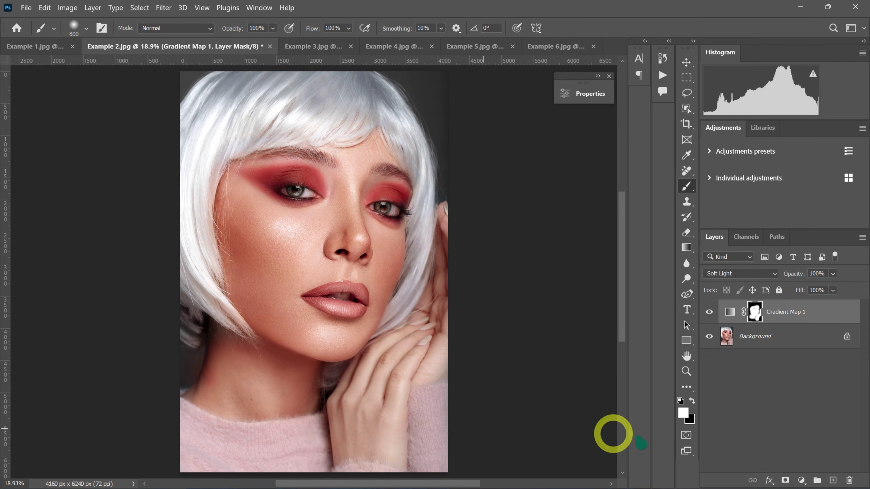
Compare the white-haired woman's portrait with the masked Gradient Map 1 layer hidden and shown
left_click(708, 313)
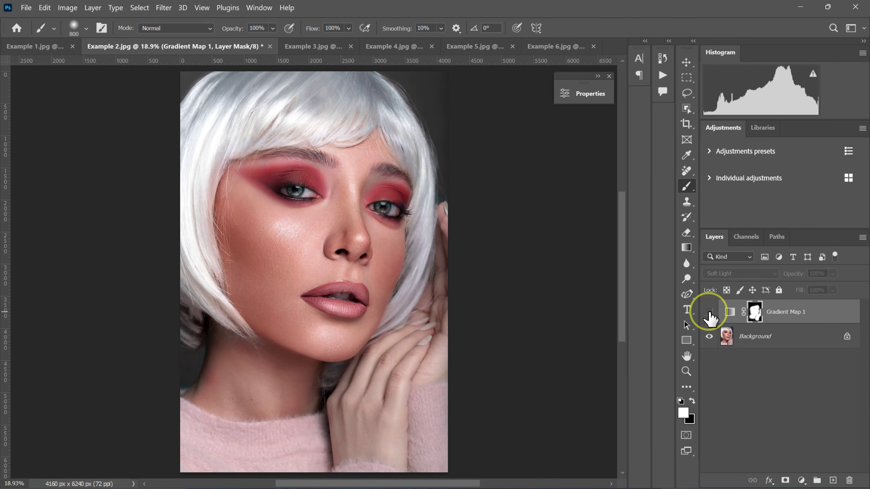
left_click(708, 312)
left_click(708, 312)
left_click(709, 312)
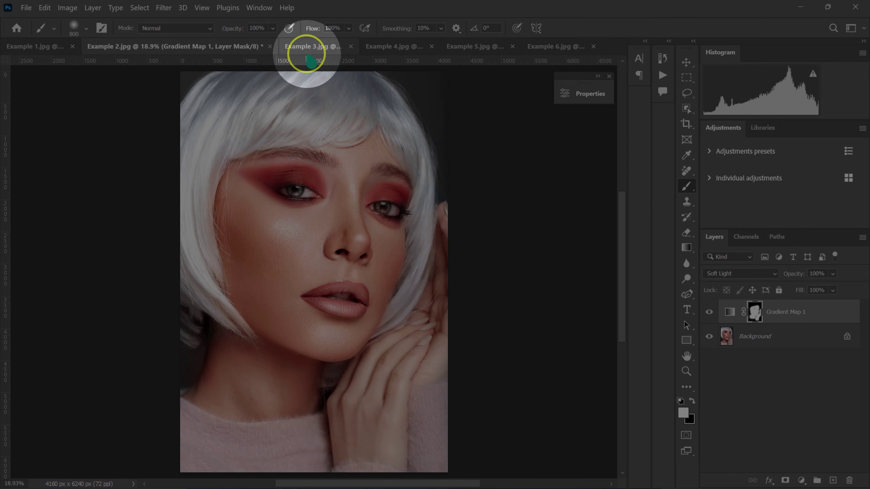
Switch to Example 3.jpg and run the EK`Light - Medium - Dark Skin Tones action, moving its Gradient Map dialog off the portrait
left_click(307, 50)
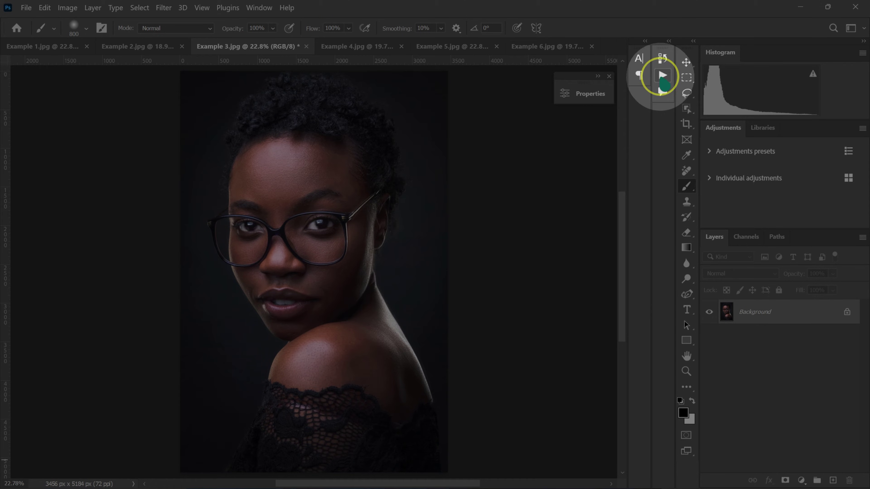
left_click(662, 75)
left_click_drag(646, 155, 643, 306)
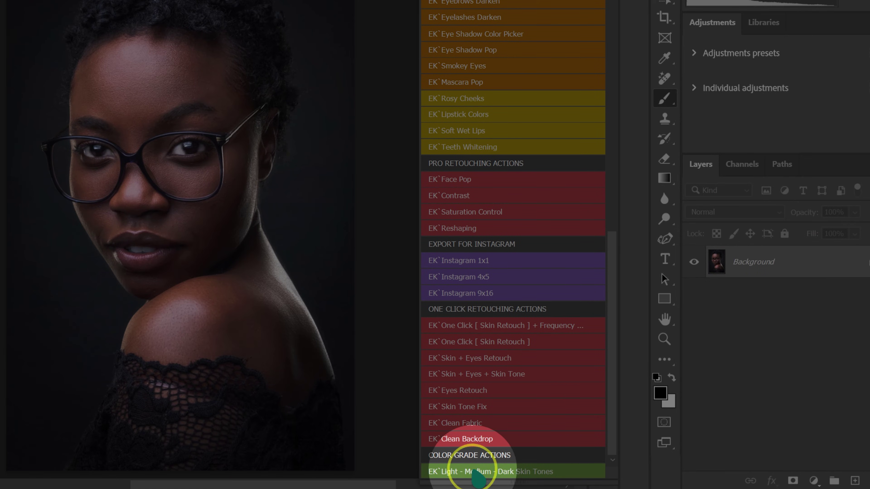
left_click(477, 472)
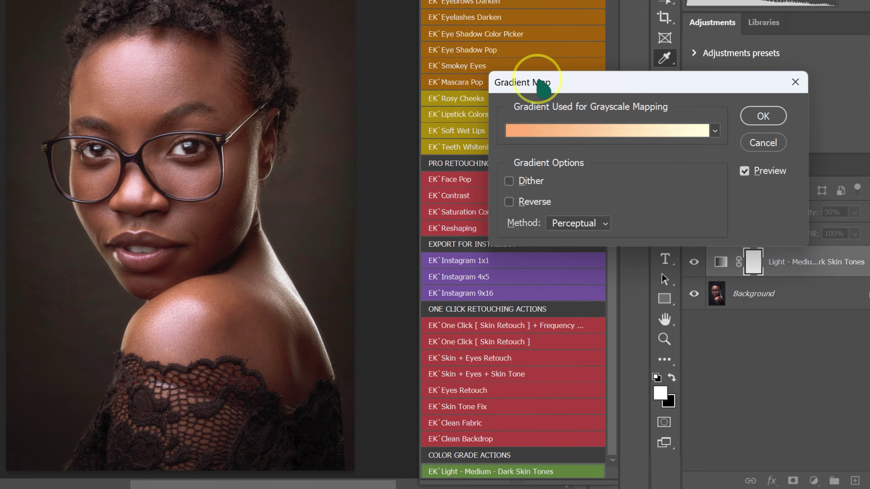
left_click_drag(543, 87, 353, 109)
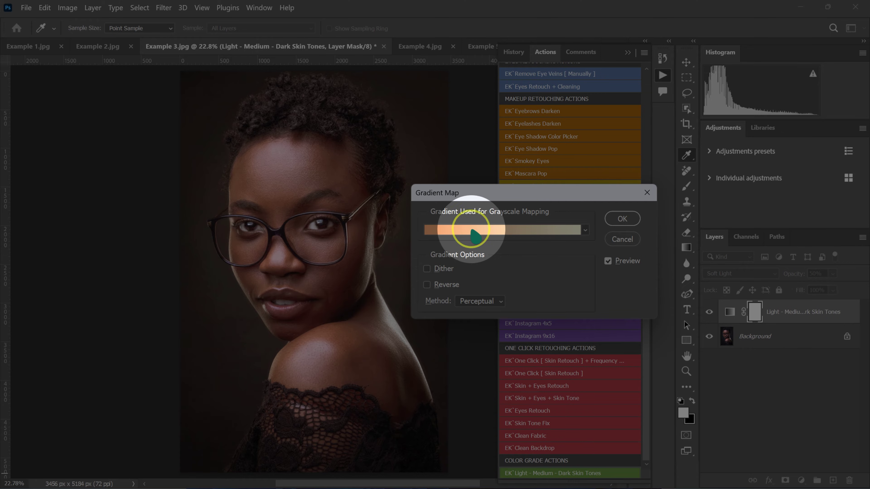
Open the gradient for editing, expand the All Skin Tones preset group and try presets Dark Skin Tone - 1 through 6
left_click(471, 230)
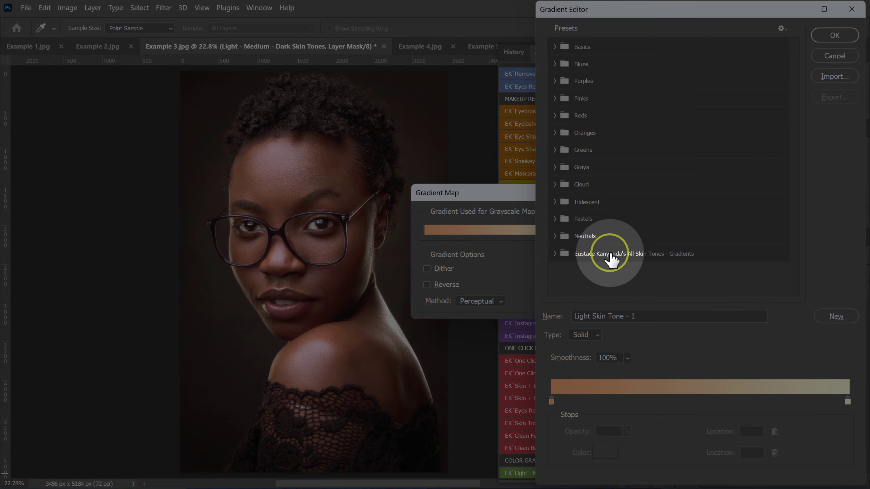
left_click(555, 254)
left_click(570, 269)
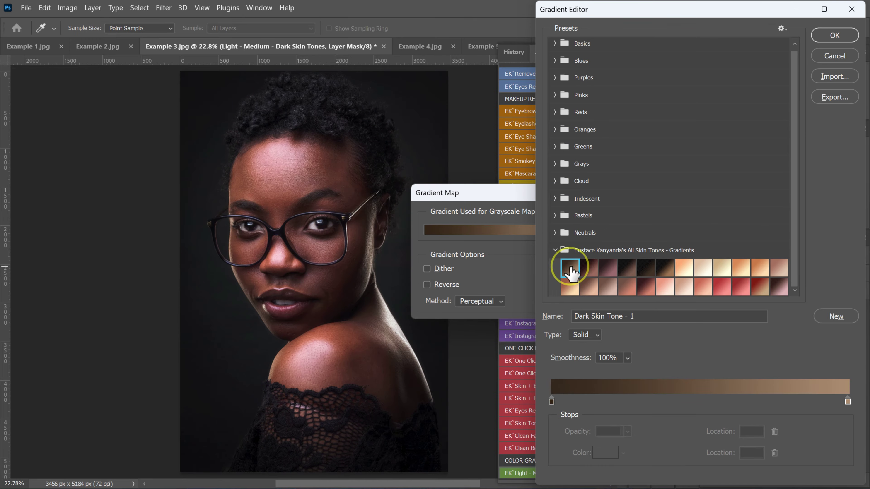
left_click(592, 268)
left_click(608, 268)
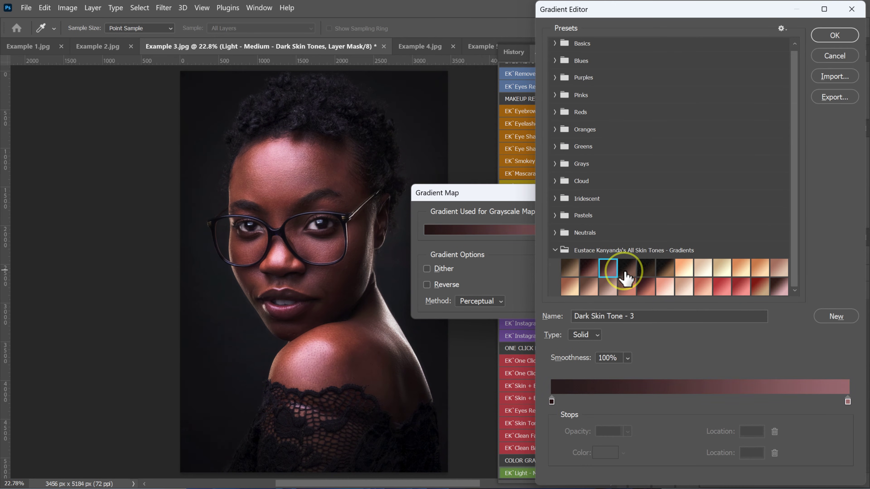
left_click(627, 269)
left_click(646, 269)
left_click(668, 269)
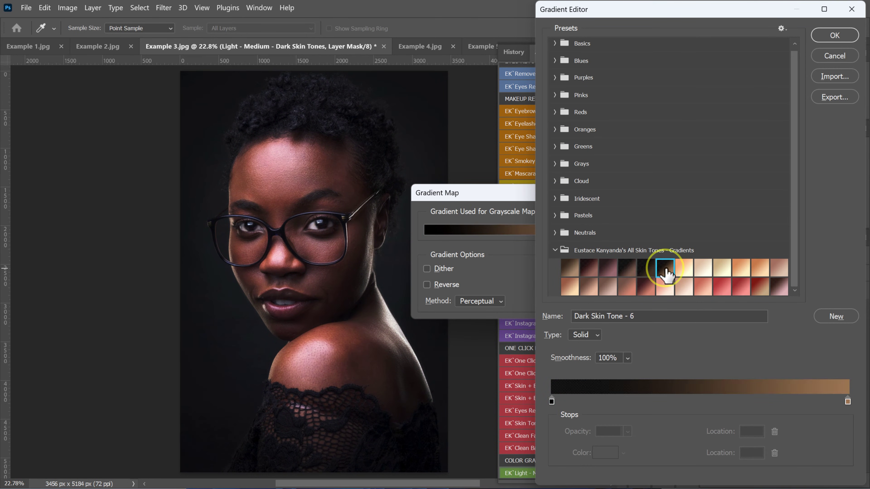
Try the gradient presets Light Skin Tone - 1 through 6 on the portrait
left_click(684, 269)
left_click(703, 269)
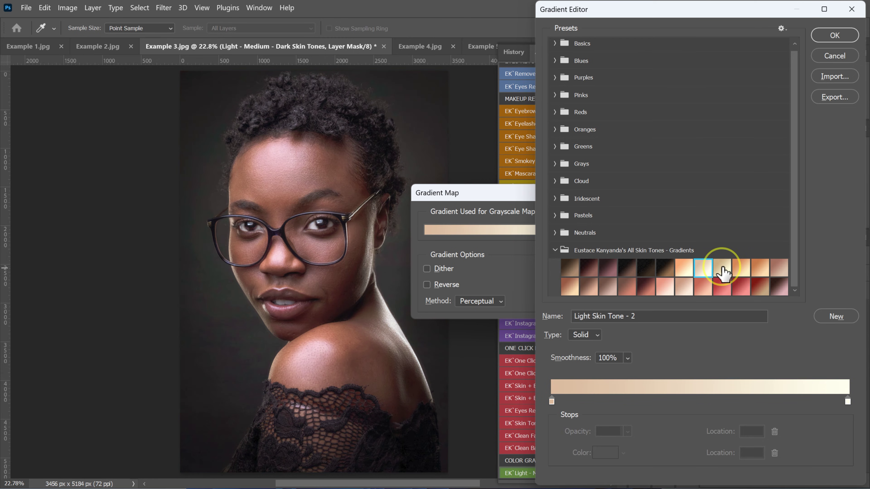
left_click(722, 269)
left_click(741, 269)
left_click(760, 269)
left_click(779, 269)
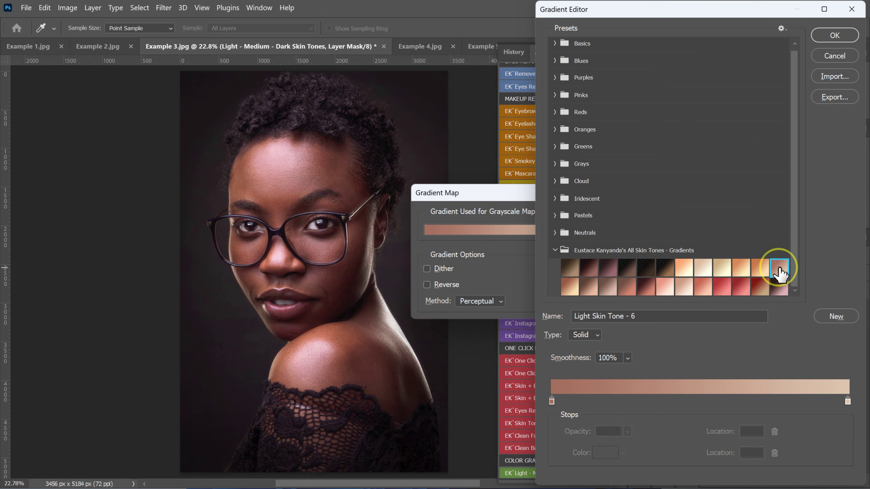
Try the gradient presets Tan Skin Tone - 1 through 5 on the portrait
left_click(571, 290)
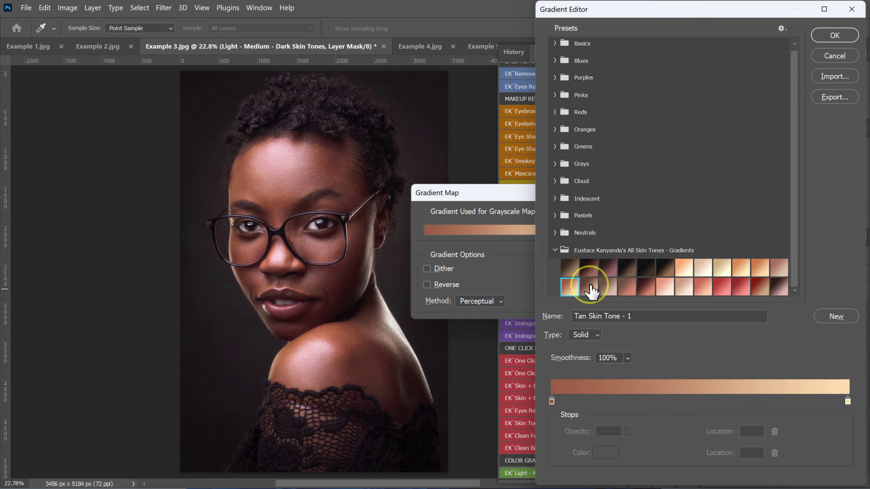
left_click(589, 288)
left_click(608, 288)
left_click(627, 287)
left_click(644, 289)
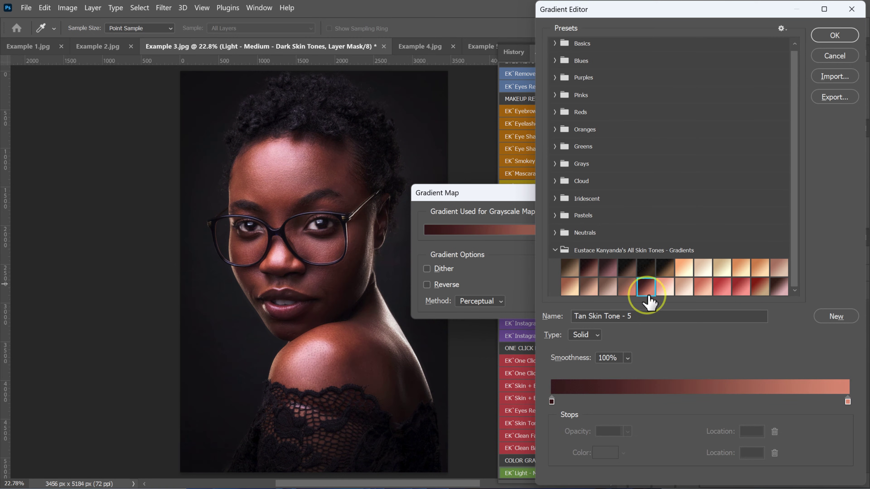
Try the gradient presets Peach skin tone - 1 through 5 on the portrait
left_click(665, 287)
left_click(684, 287)
left_click(703, 287)
left_click(722, 287)
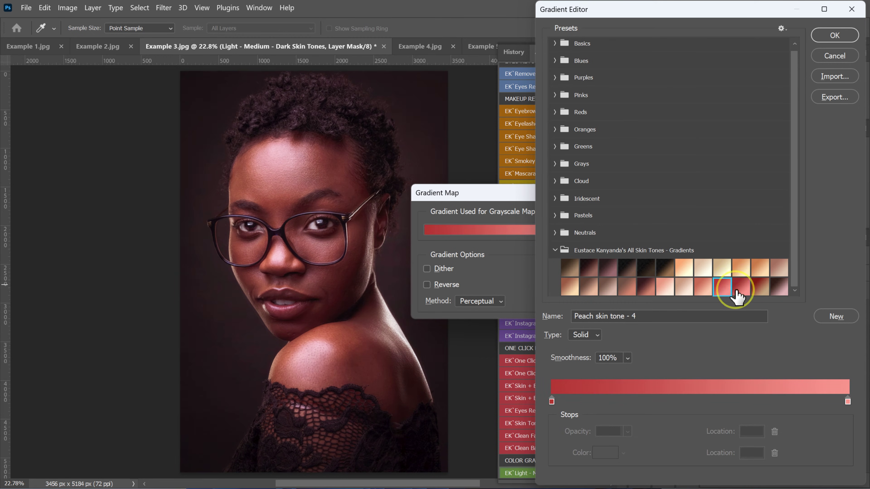
left_click(741, 288)
Apply the Peach skin tone - 6 gradient preset and accept the gradient map
left_click(760, 288)
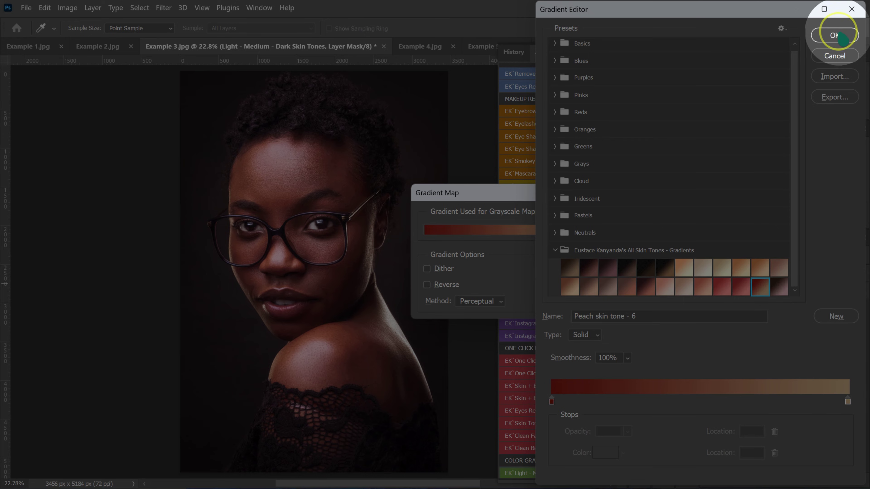
left_click(835, 35)
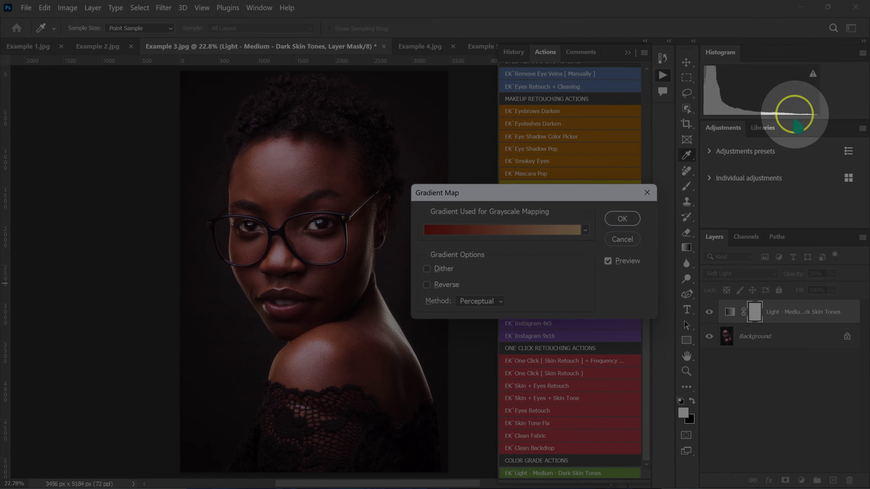
left_click(622, 218)
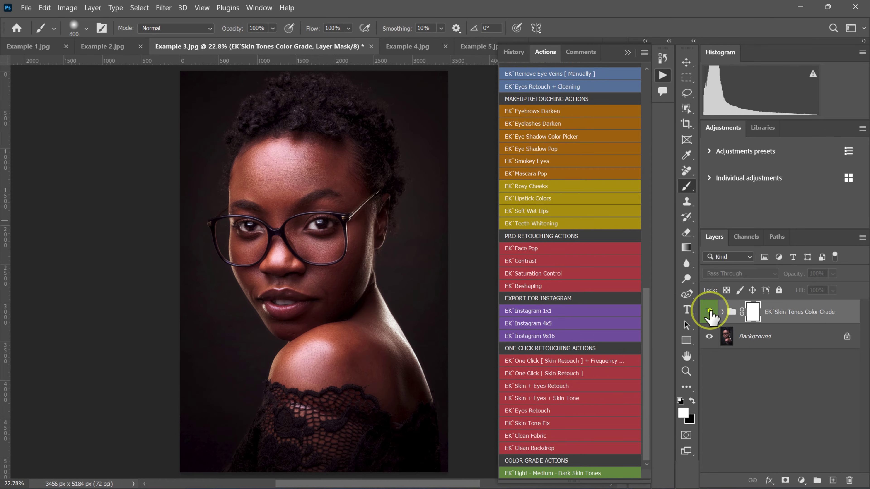
Compare the portrait with the EK`Skin Tones Color Grade group hidden and shown
left_click(709, 312)
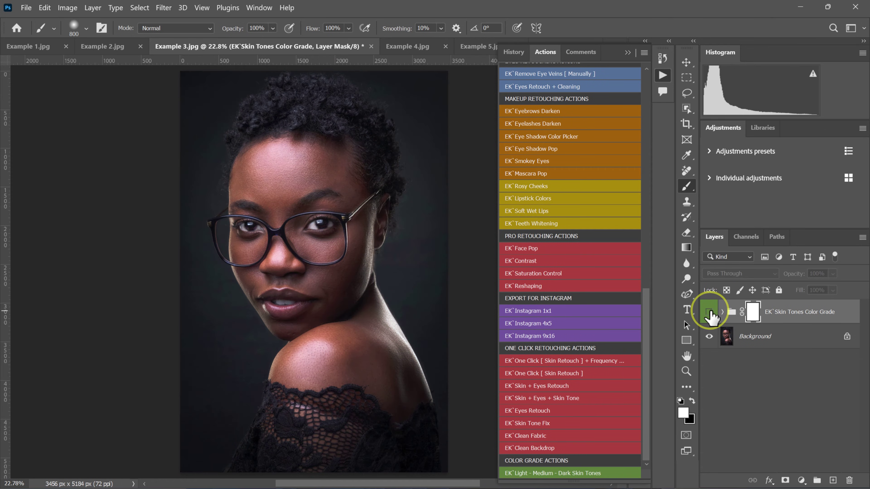
left_click(709, 312)
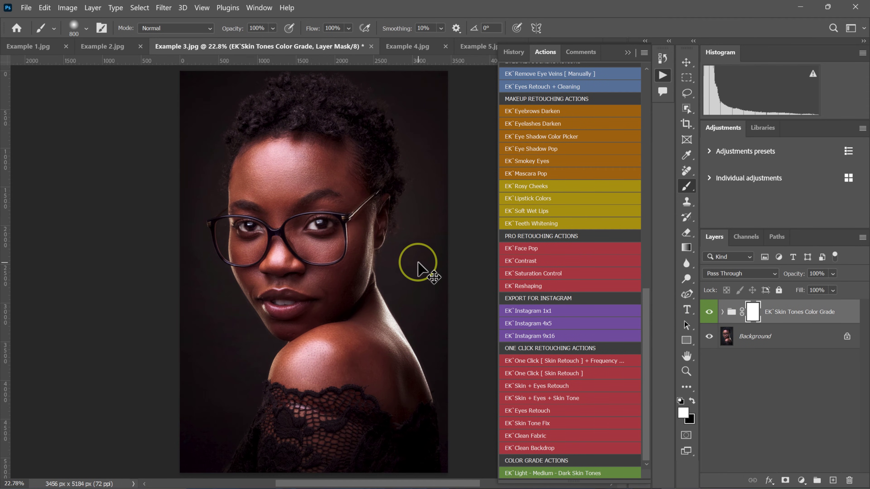
key("ctrl+plus")
left_click(709, 313)
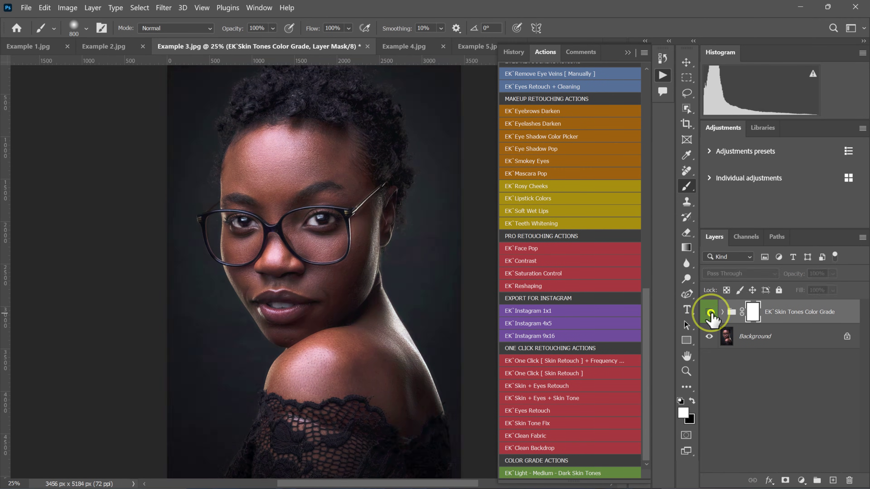
left_click(709, 313)
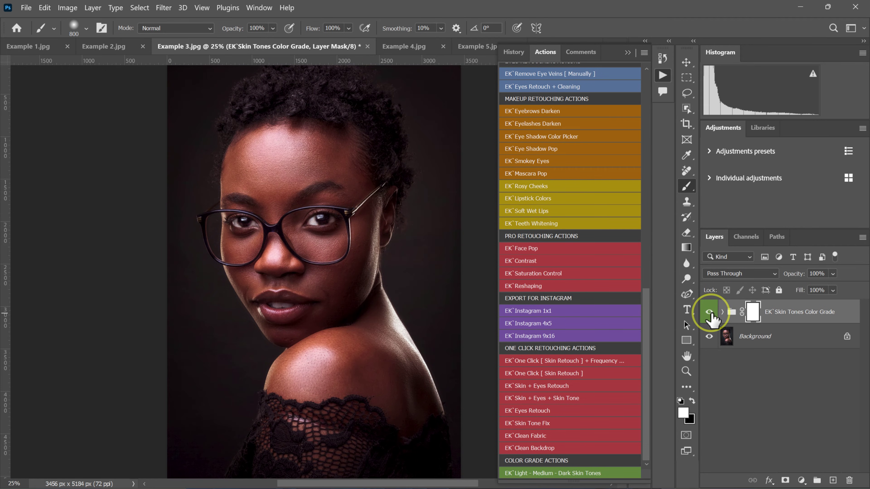
left_click(709, 312)
left_click(710, 313)
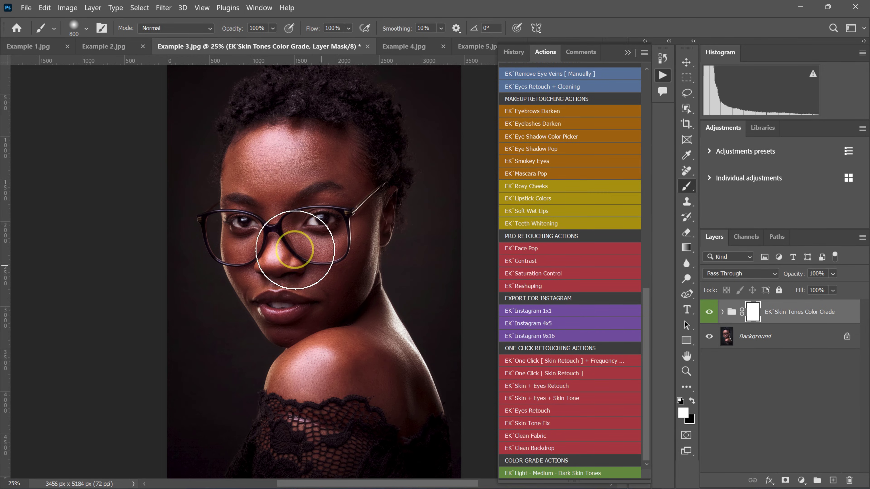
Expand the EK`Skin Tones Color Grade group and compare the portrait with the Contrast layer hidden and shown
left_click(722, 312)
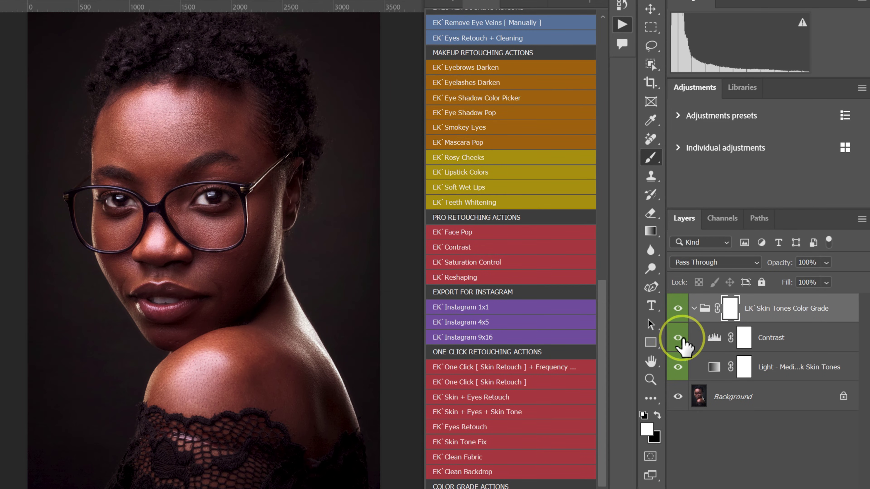
left_click(679, 339)
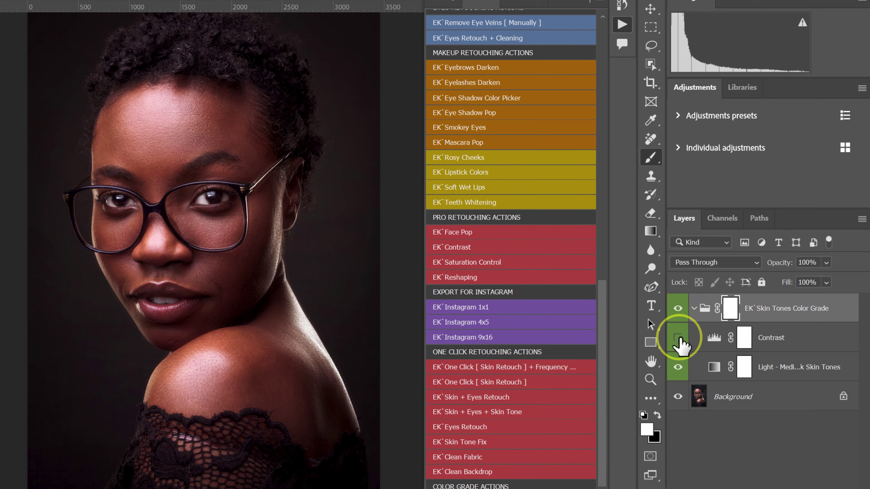
left_click(680, 339)
left_click(680, 339)
left_click(680, 339)
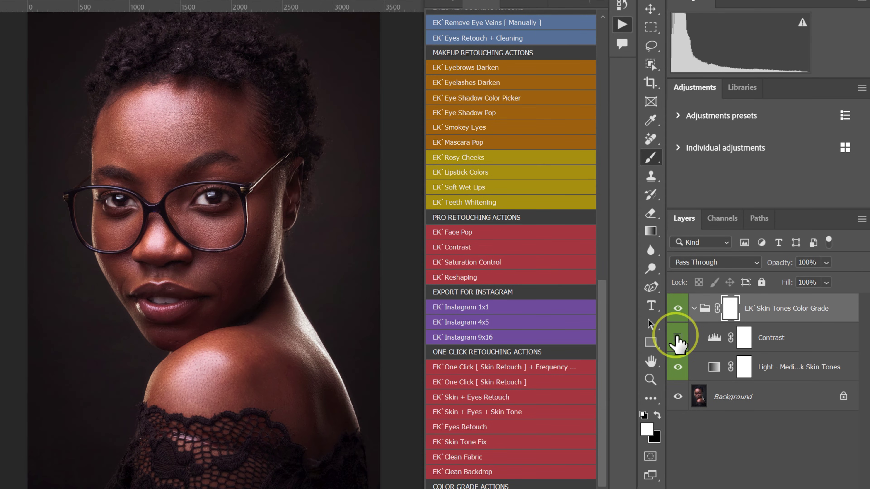
left_click(677, 337)
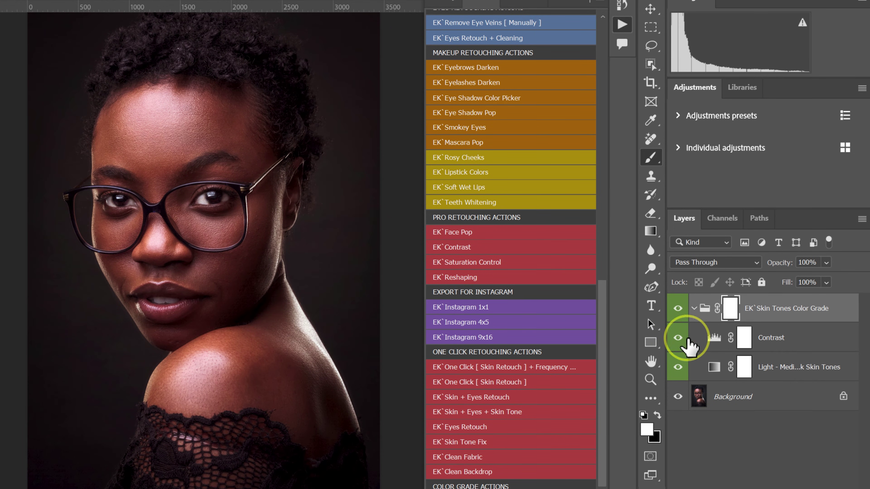
Lower the Contrast layer's opacity to 50% and compare the portrait with the color grade group hidden and shown
left_click(774, 343)
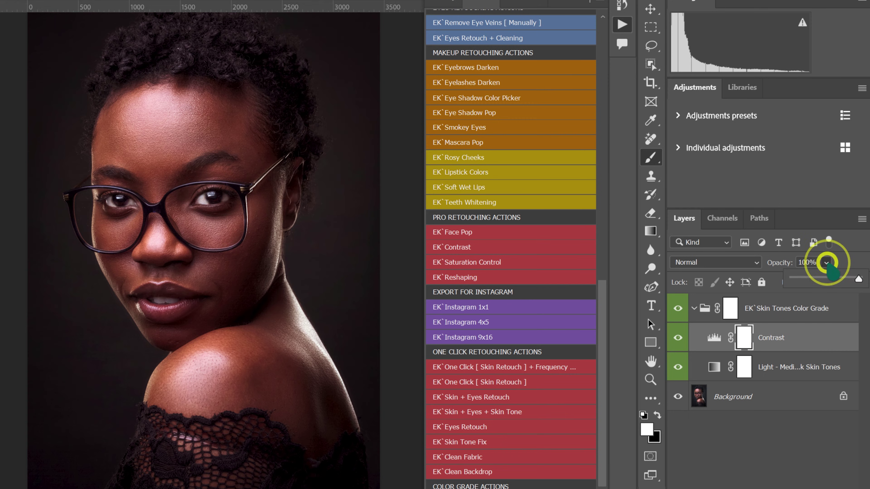
left_click_drag(841, 278, 828, 278)
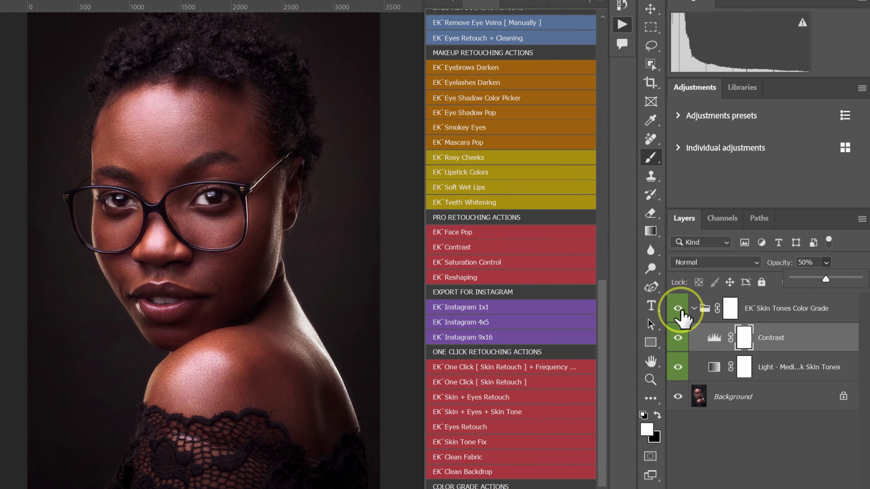
left_click(678, 308)
left_click(679, 308)
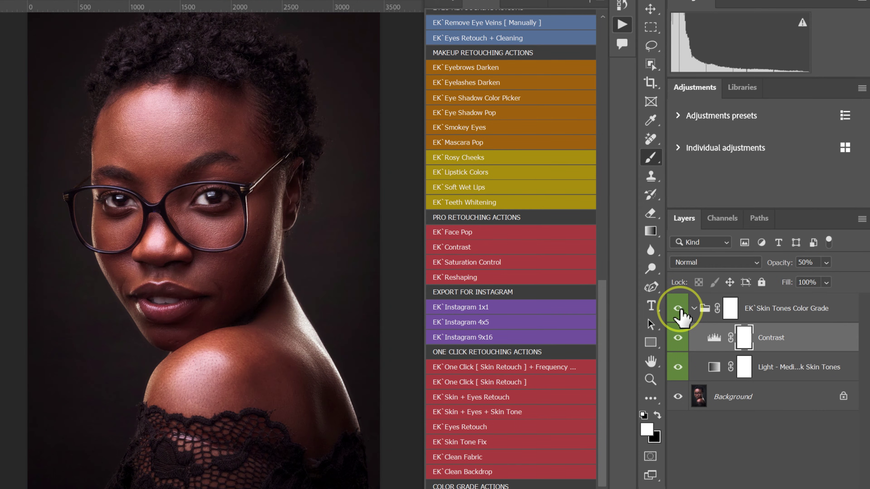
left_click(678, 308)
left_click(679, 309)
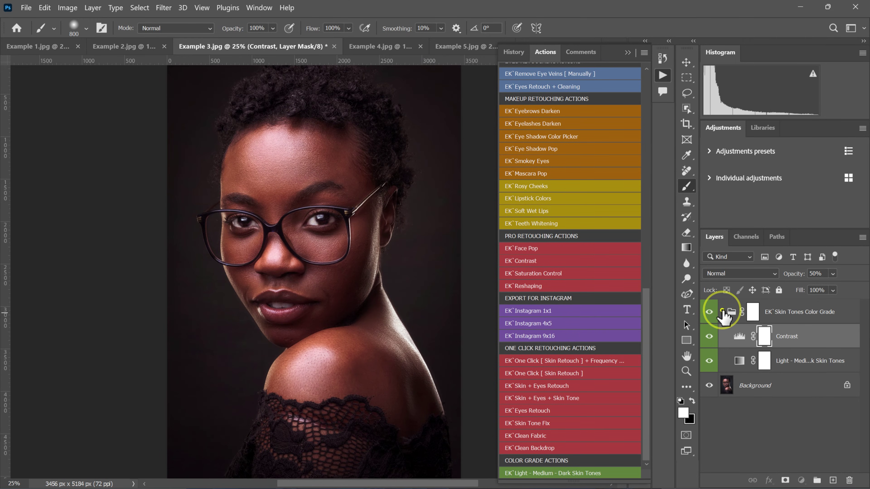
left_click(723, 312)
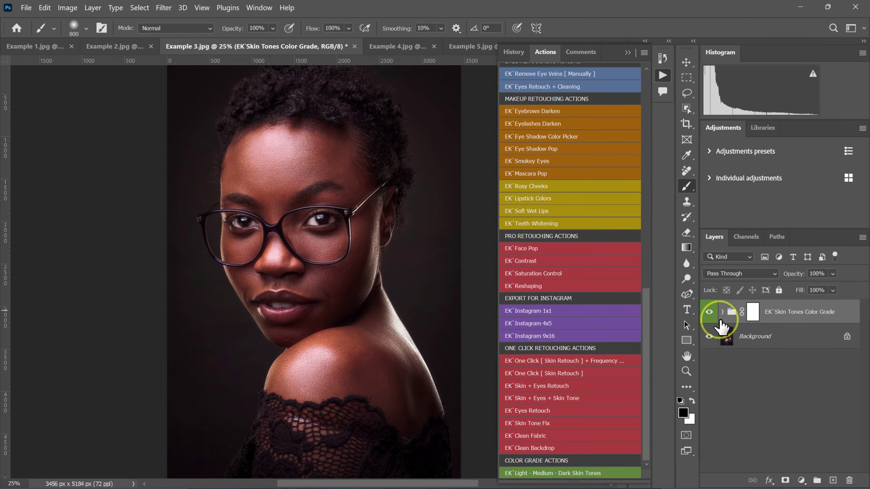
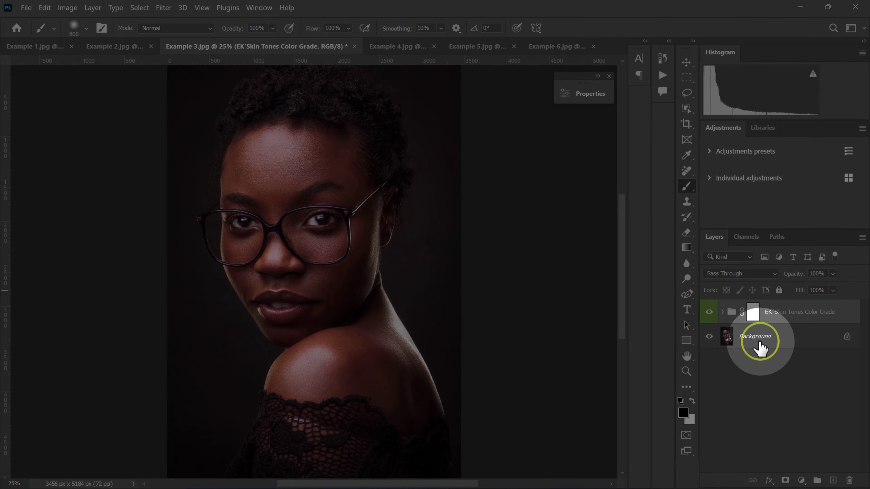
Add a layer mask to the Background layer
left_click(757, 339)
key("ctrl+0")
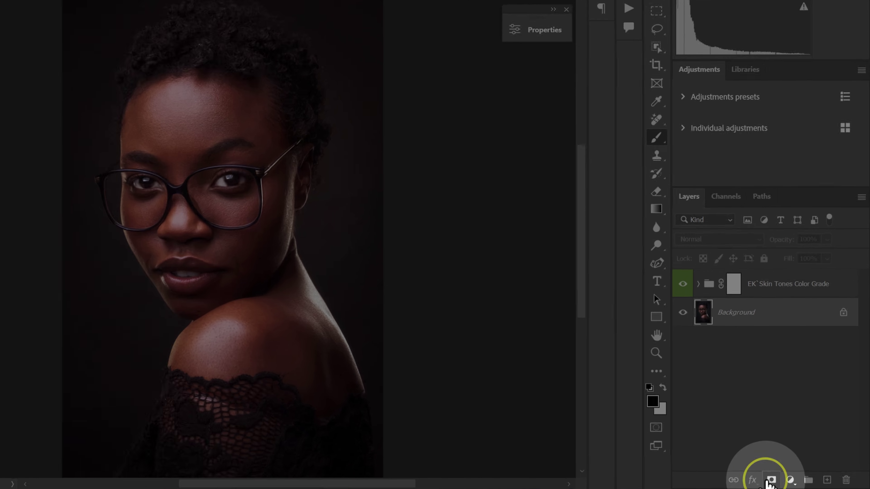
left_click(771, 480)
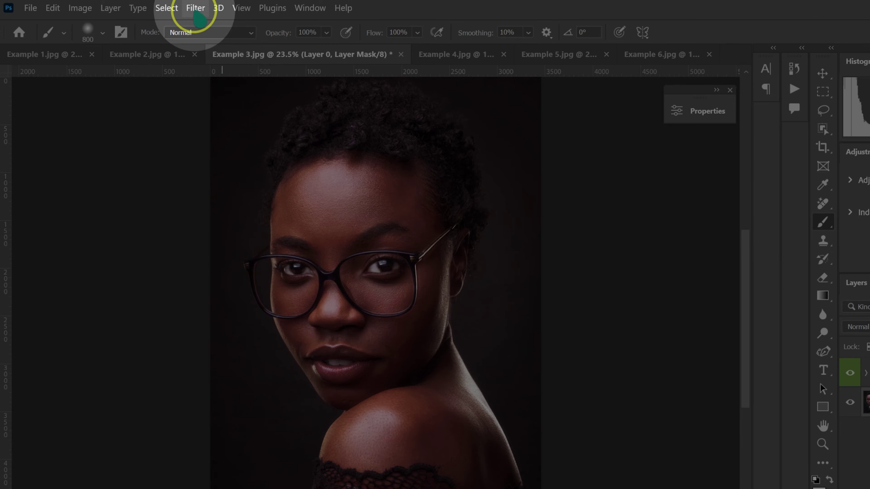
Run the Retouch4me Skin Mask filter on the new layer mask with All Skin and sensitivity 100, and apply it
left_click(197, 16)
mouse_move(247, 313)
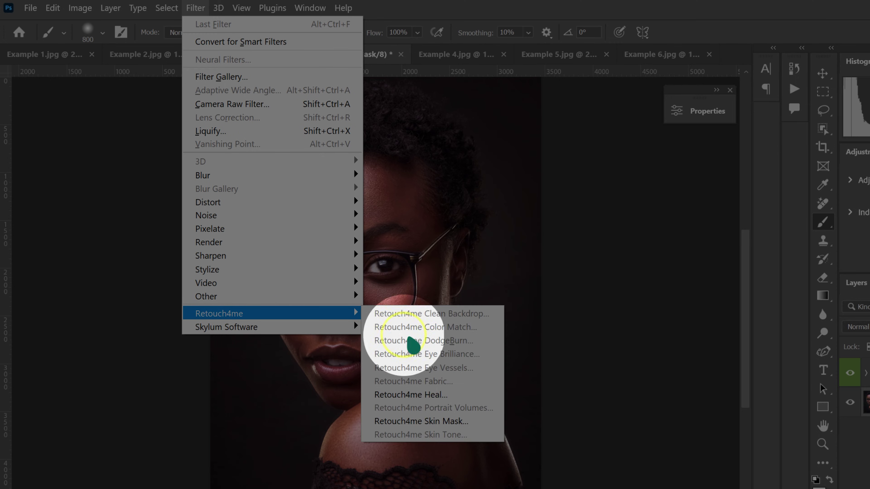
left_click(443, 422)
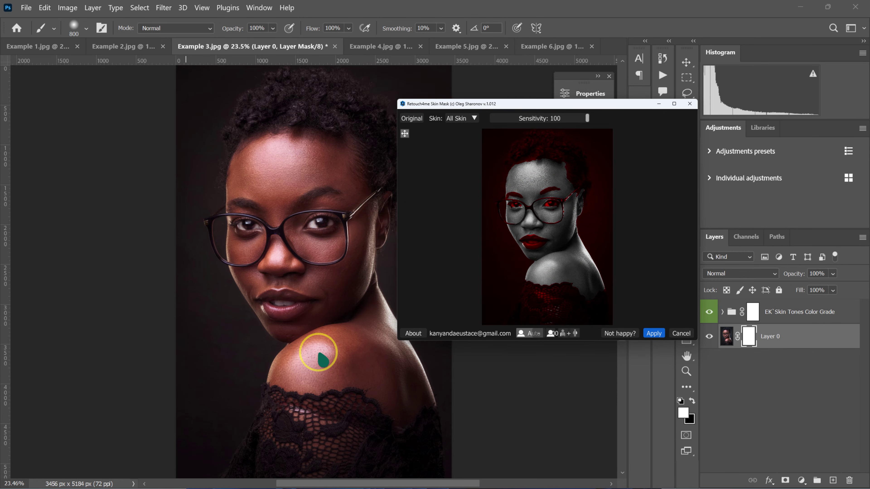
left_click_drag(580, 340, 563, 422)
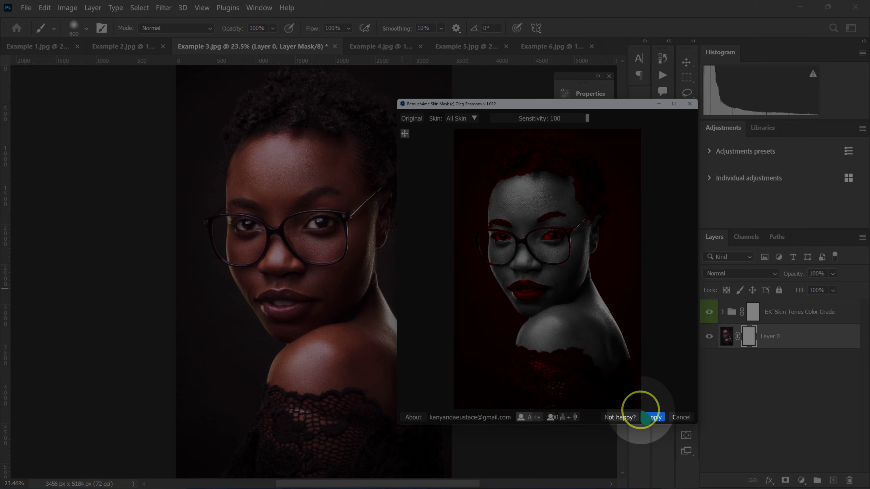
left_click(655, 419)
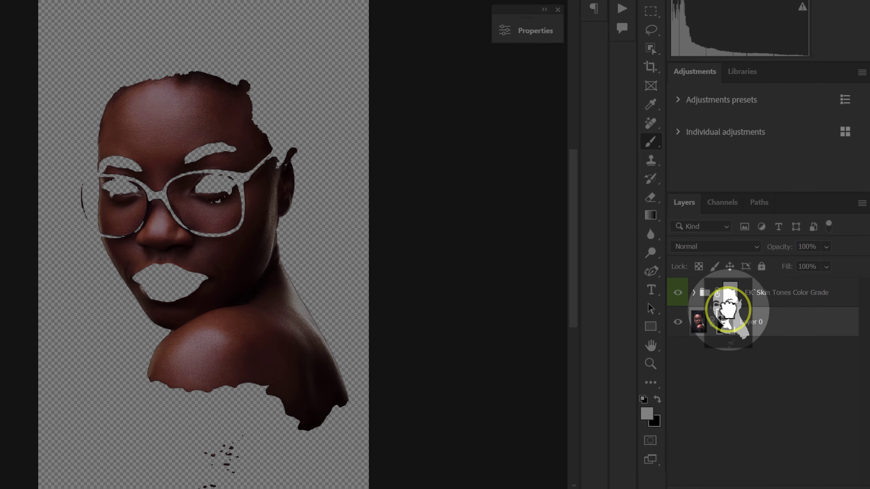
Move the skin mask from Layer 0 onto the EK`Skin Tones Color Grade group, replacing its mask, and compare the masked grade
left_click_drag(726, 309, 730, 295)
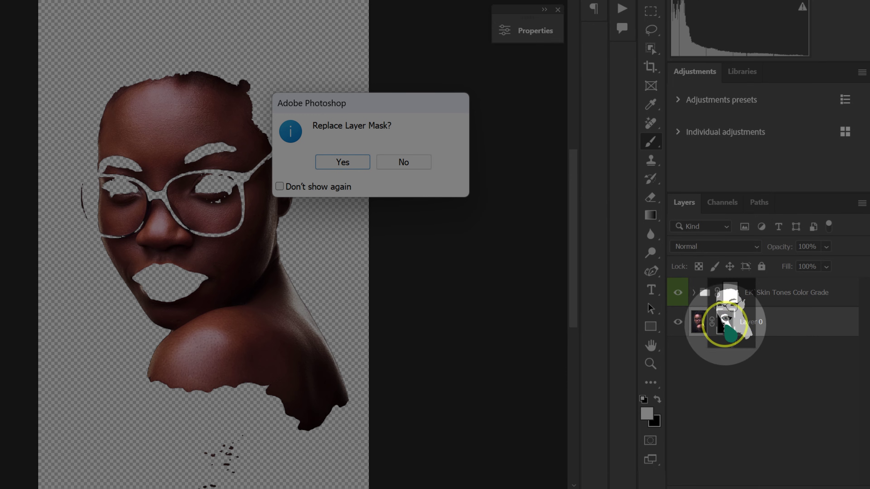
left_click(358, 168)
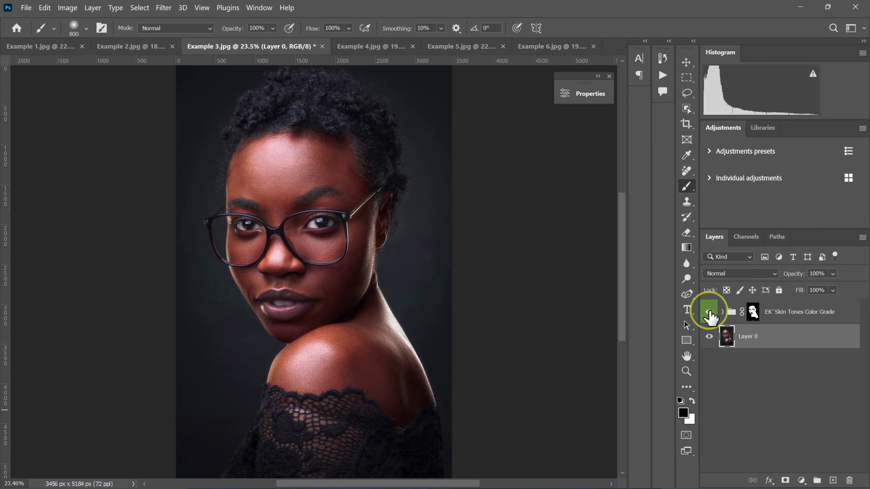
left_click(709, 312)
left_click(709, 312)
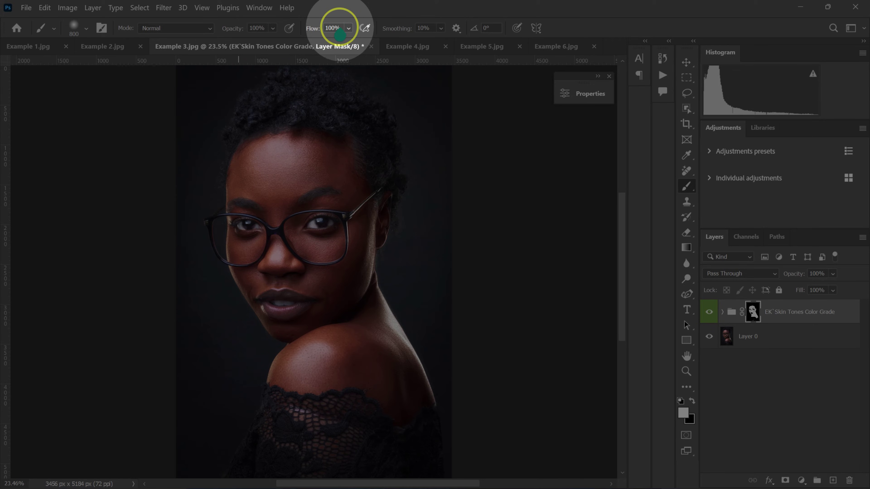
Paint white on the group's mask over the face and lips with a brush reduced to 200, and compare before and after
key("bracketleft")
key("bracketleft")
key("bracketleft")
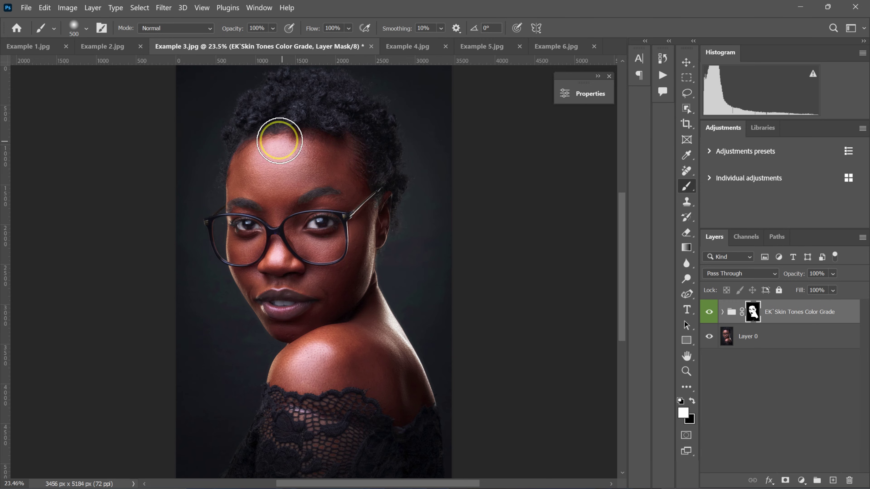
key("bracketleft")
key("bracketleft")
key("bracketleft")
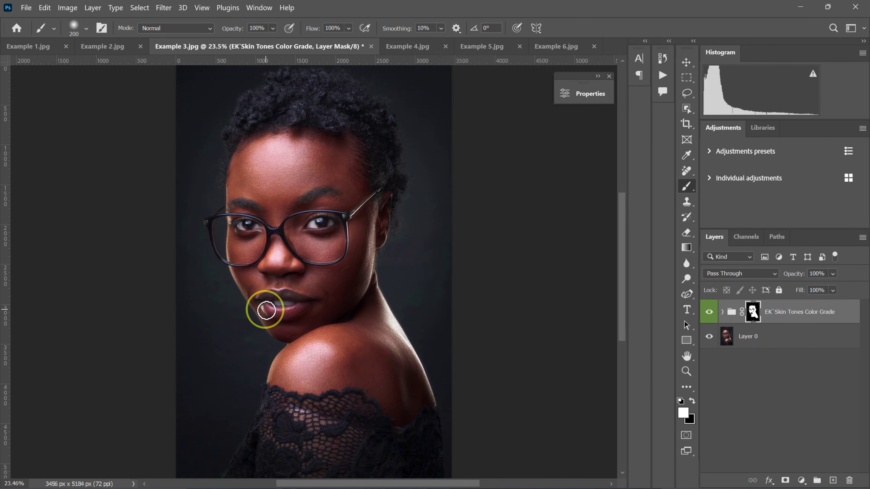
key("bracketright")
key("bracketright")
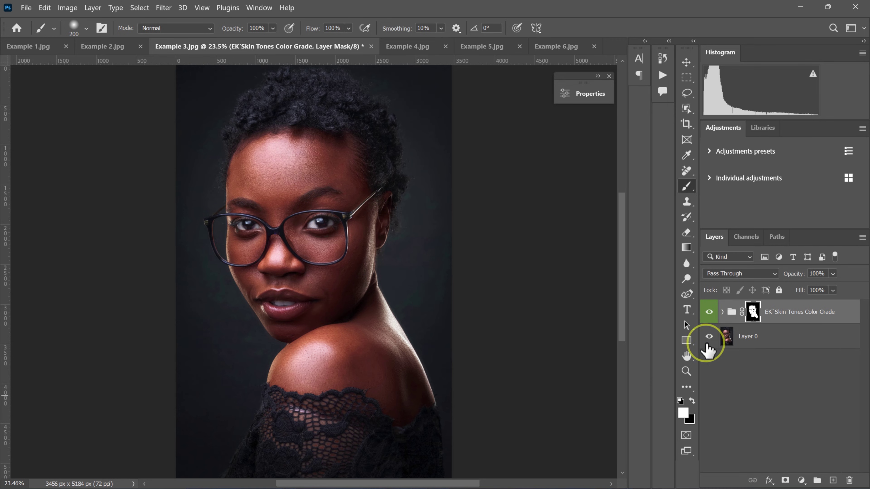
left_click(709, 311)
left_click(709, 311)
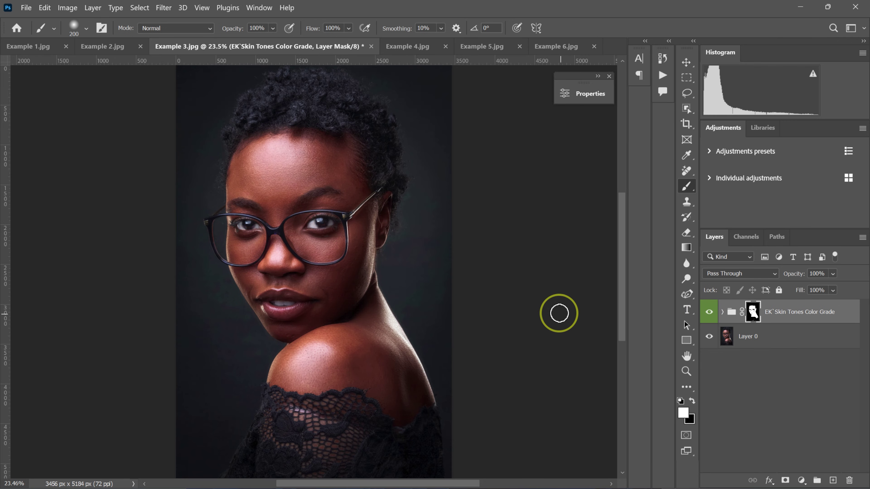
Open the skin-tone gradient map's gradient for editing and expand the All Skin Tones gradient presets
key("ctrl+plus")
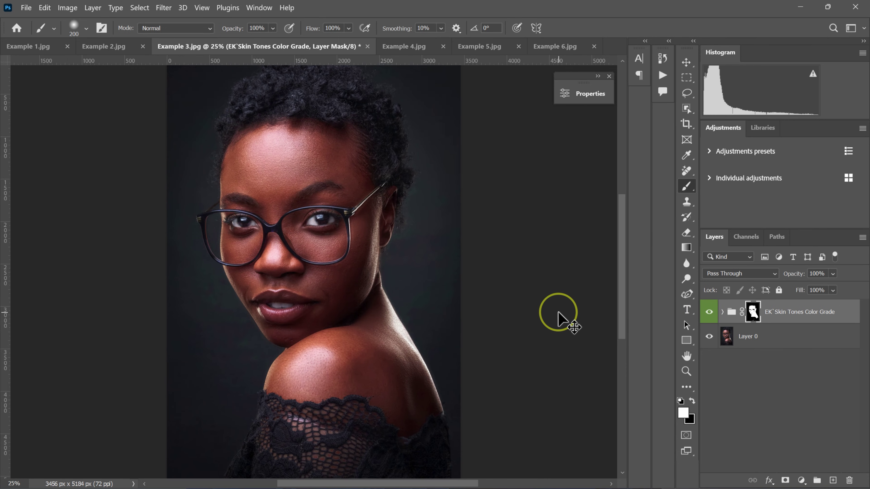
left_click(723, 313)
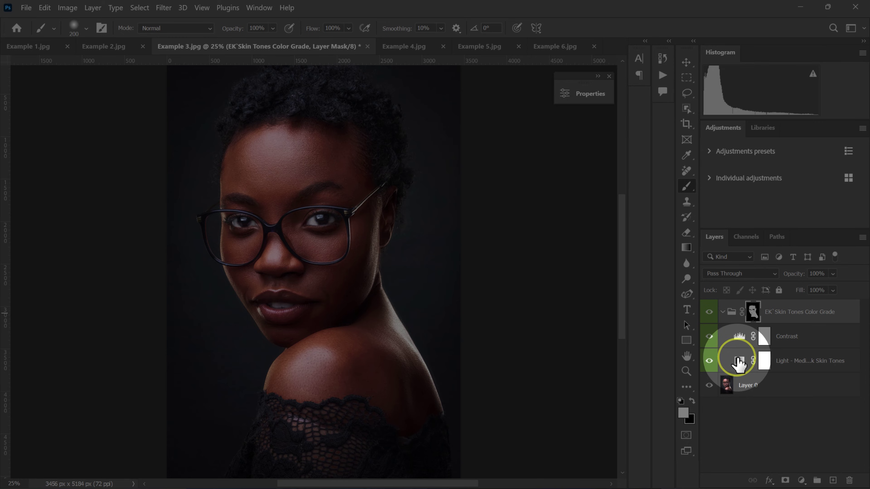
double_click(740, 361)
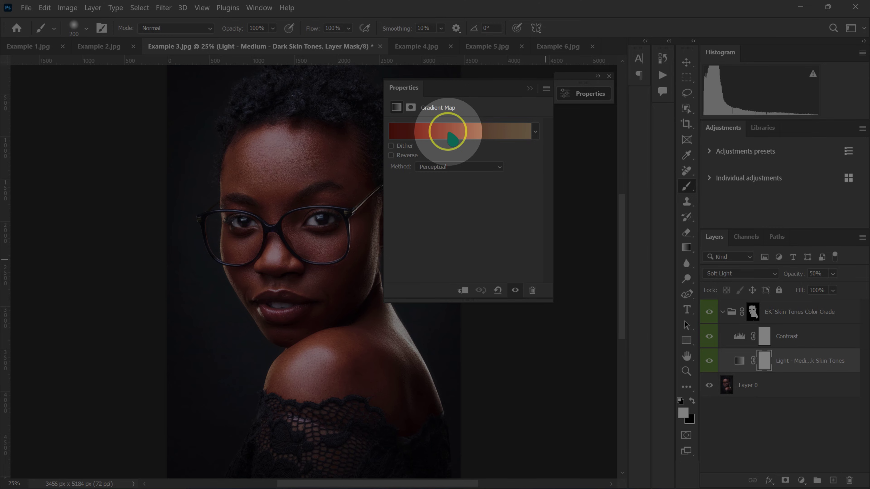
left_click(448, 132)
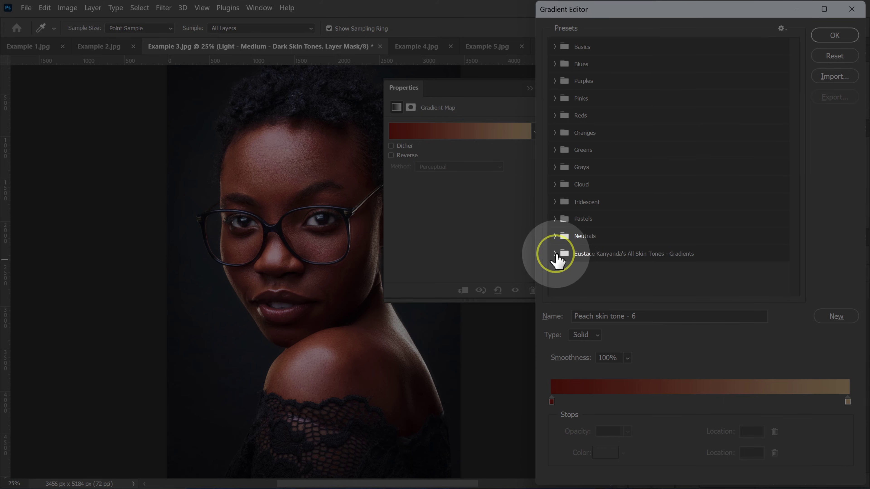
left_click(556, 254)
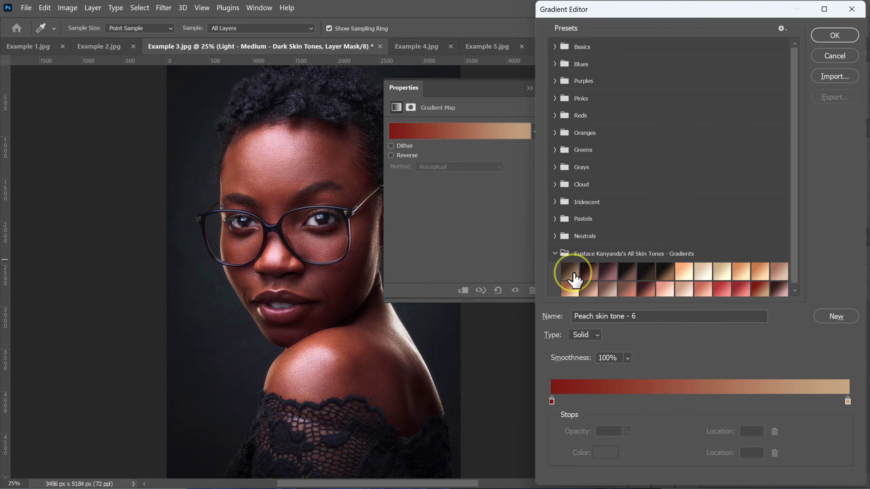
Try several Dark Skin Tone gradient presets on the masked portrait, ending with Dark Skin Tone - 6
left_click(596, 274)
left_click(627, 272)
left_click(646, 272)
left_click(665, 271)
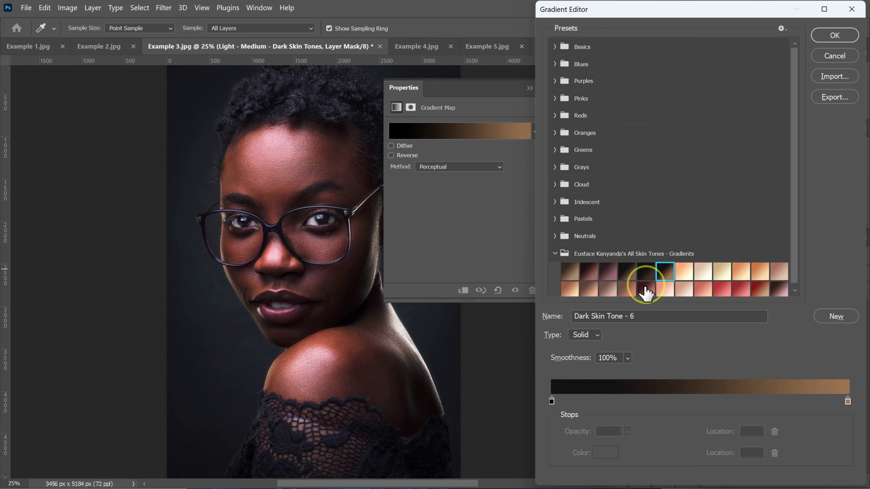
Try the Light Skin Tone gradient presets on the masked portrait, including Light Skin Tone - 3 and 5
left_click(685, 271)
left_click(722, 272)
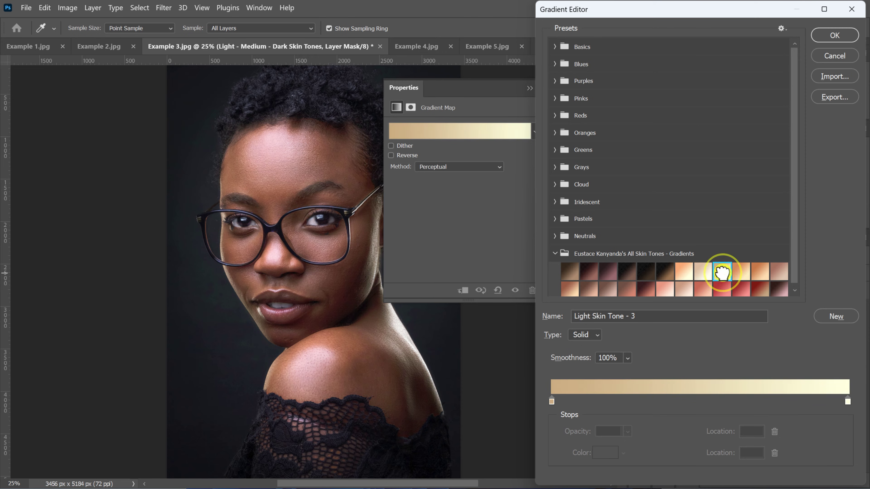
left_click(741, 272)
left_click(760, 272)
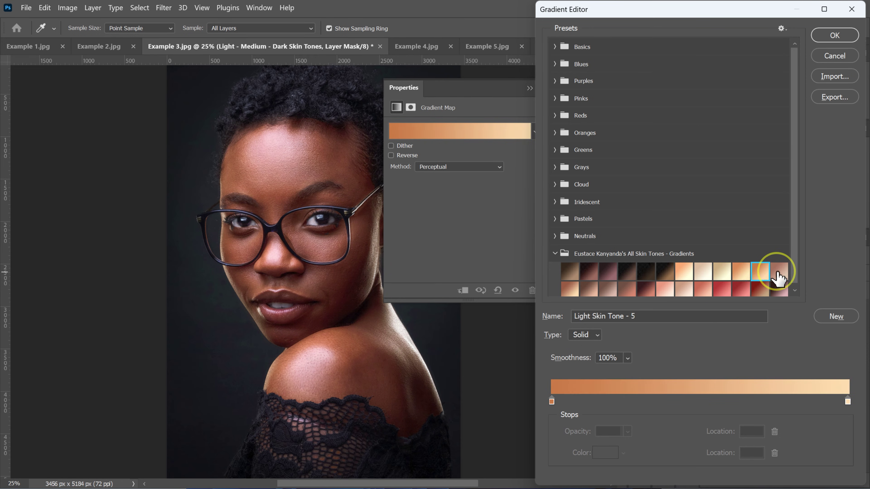
left_click(777, 274)
Apply the Tan Skin Tone - 1 preset to the gradient map and compare the portrait with the group hidden and shown
left_click(579, 289)
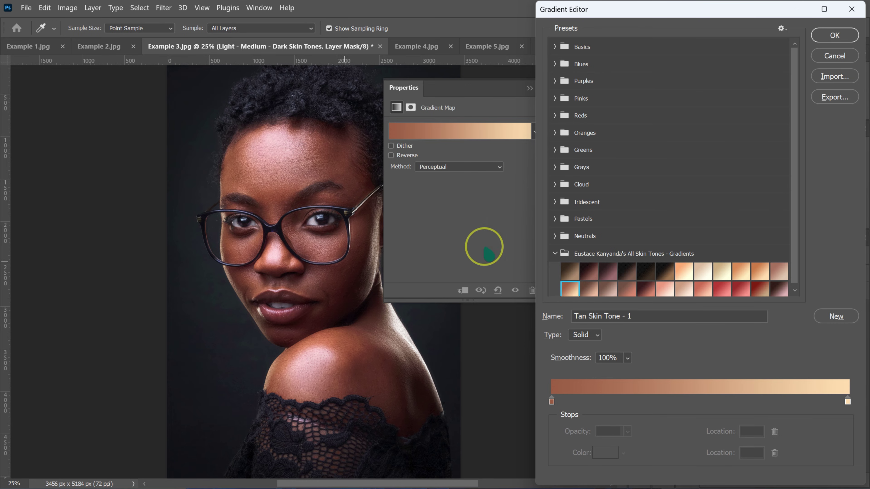
left_click(835, 36)
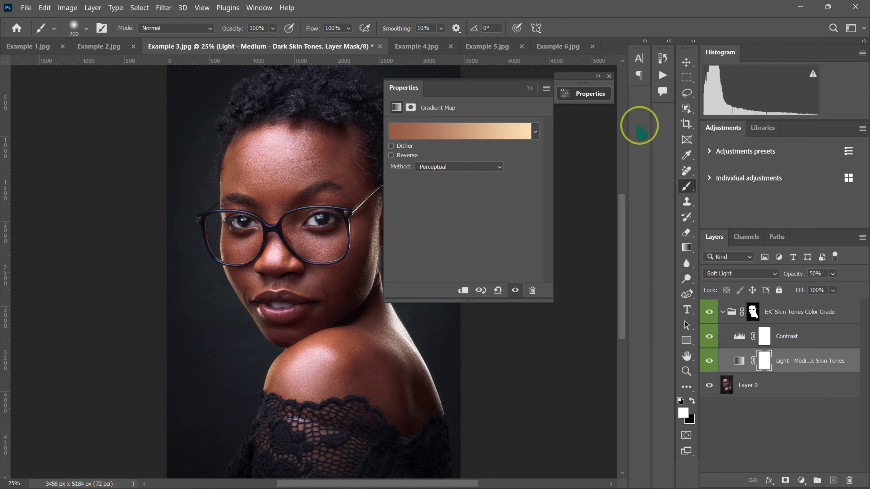
left_click(529, 88)
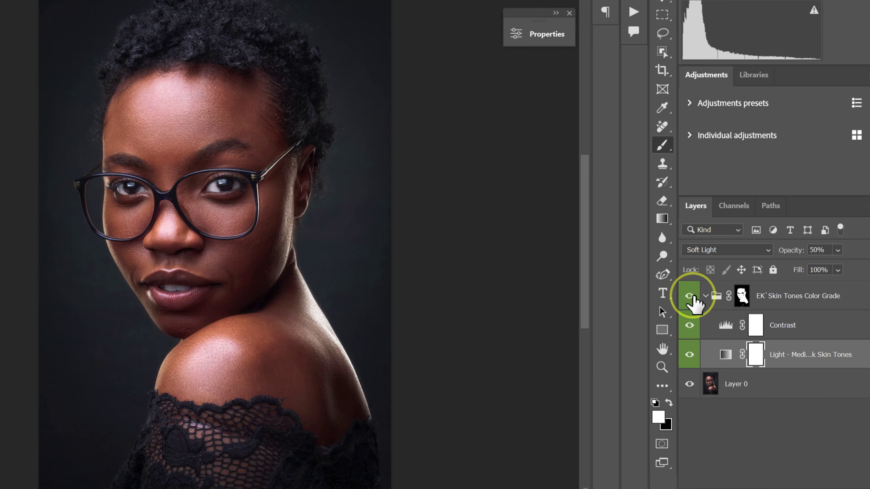
left_click(709, 312)
left_click(689, 296)
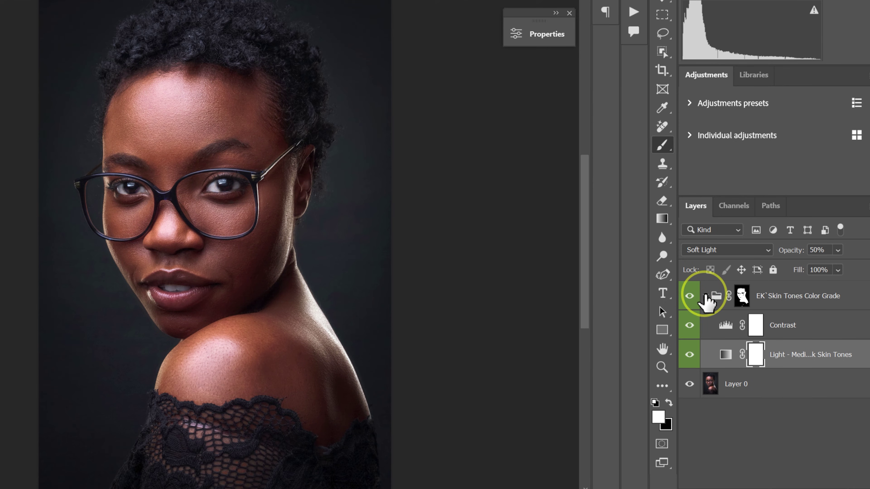
Collapse the EK Skin Tones Color Grade group in Example 3.jpg and compare the portrait with the group hidden and shown
left_click(705, 296)
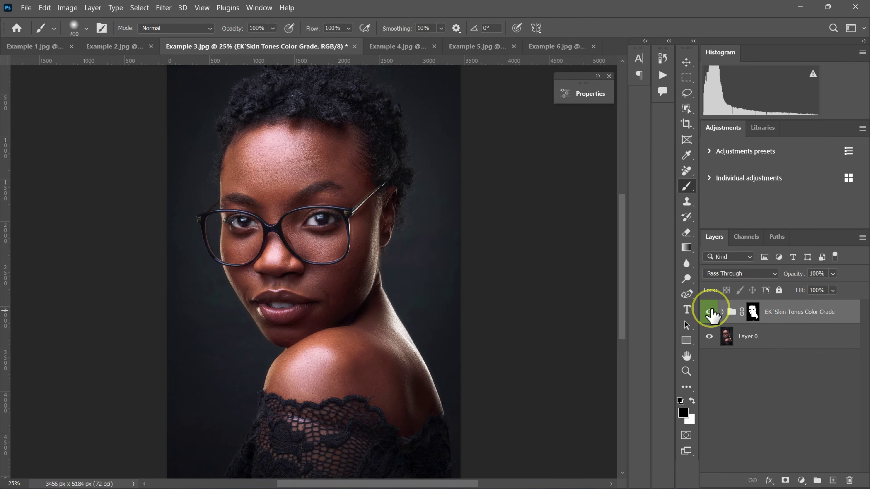
left_click(689, 296)
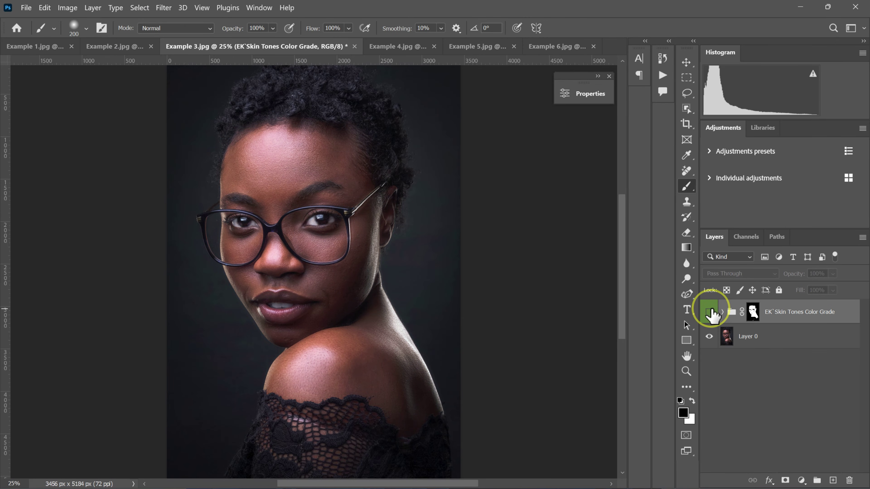
left_click(690, 296)
left_click(709, 312)
left_click(709, 312)
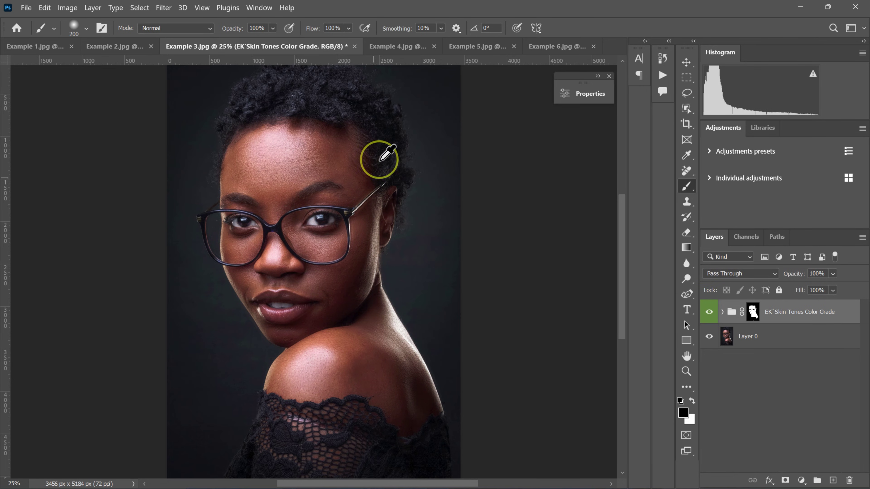
Run the EK Light - Medium - Dark Skin Tones action on Example 4.jpg and expand the All Skin Tones gradients in the Gradient Editor
left_click(400, 47)
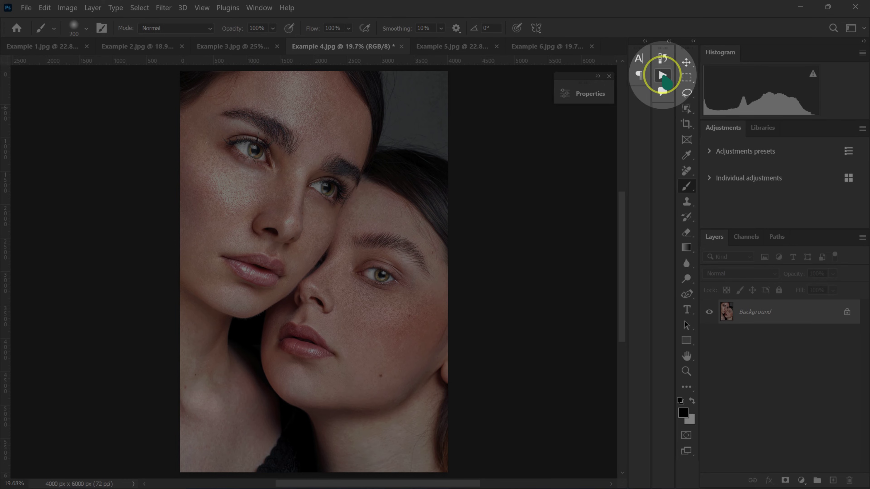
left_click(662, 75)
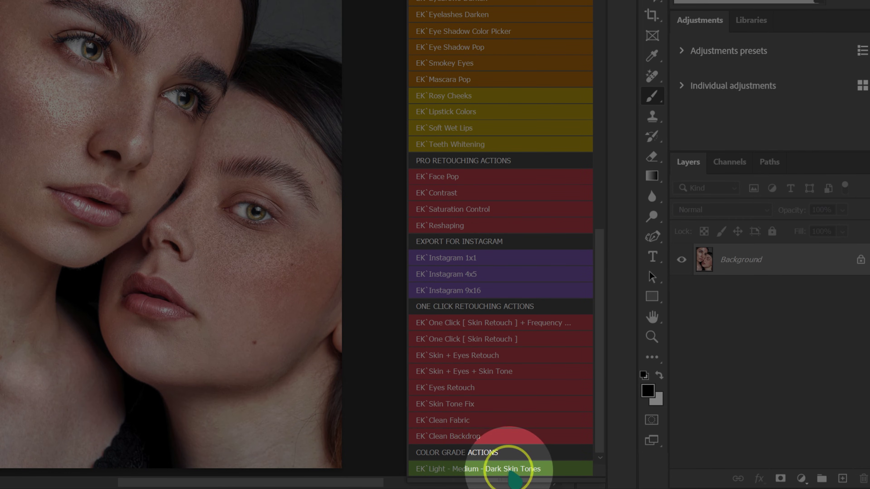
left_click(491, 470)
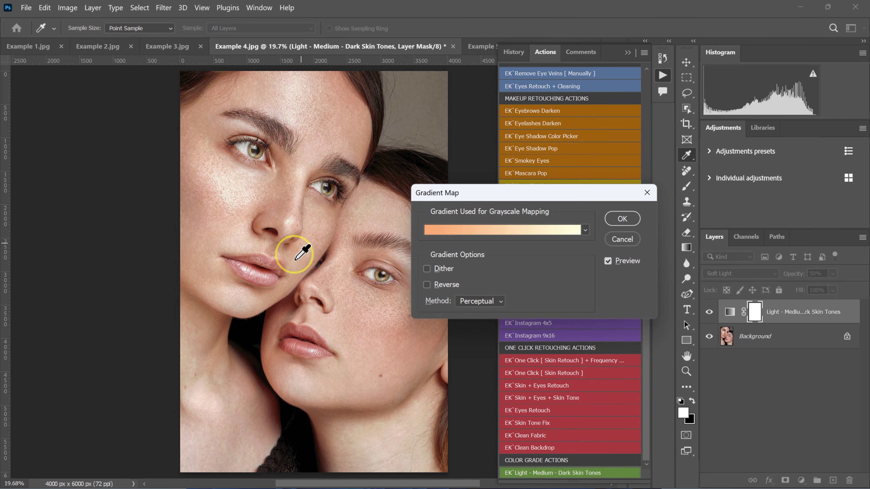
left_click(475, 233)
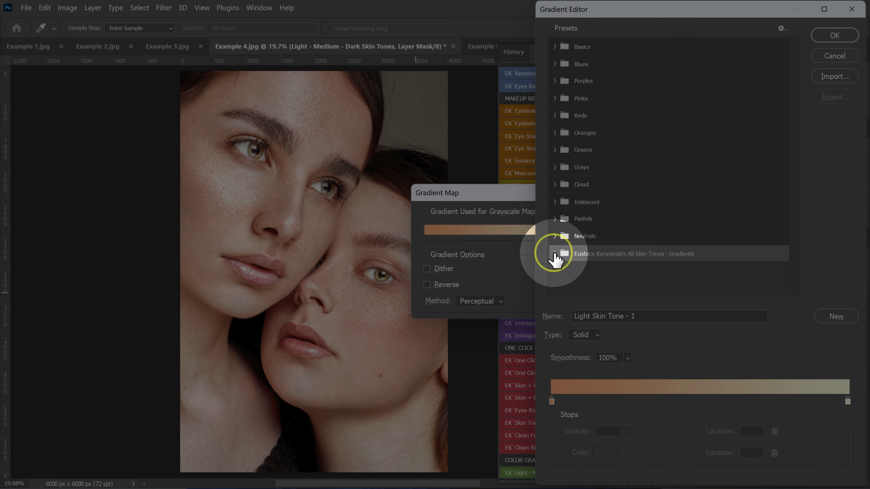
left_click(555, 253)
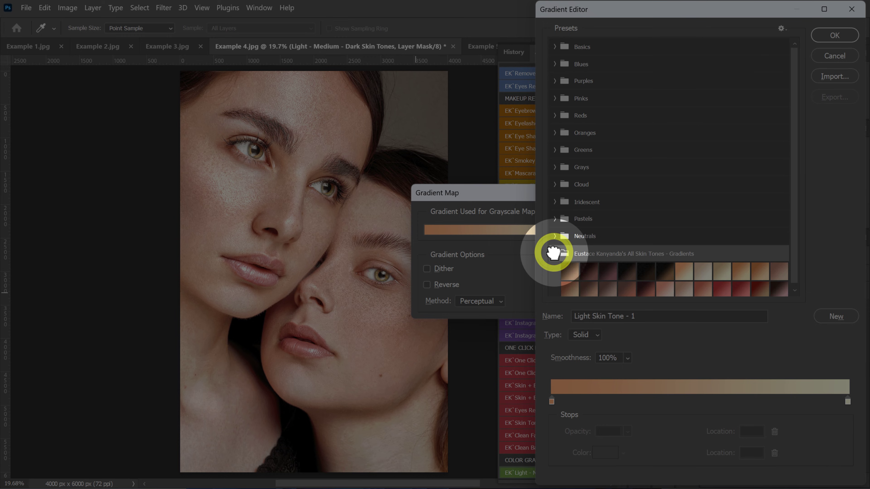
Try several Dark Skin Tone gradient presets on the two-woman portrait, starting with Dark Skin Tone - 1
left_click(571, 274)
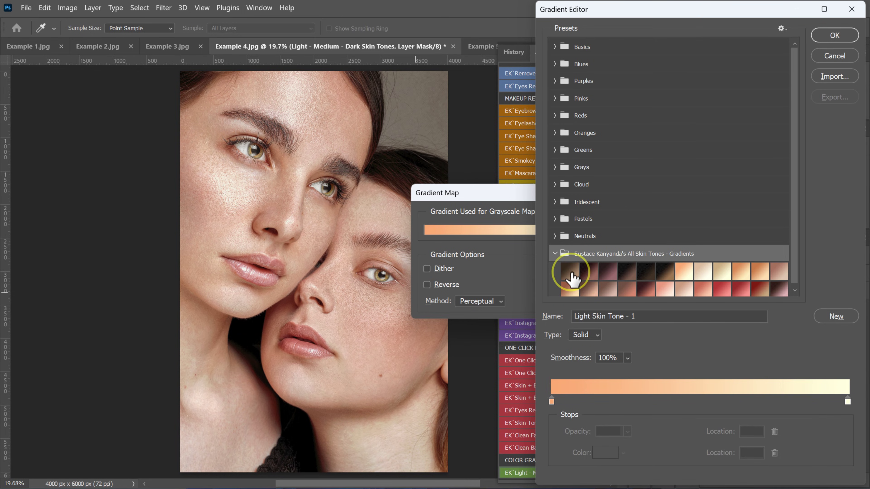
left_click(571, 274)
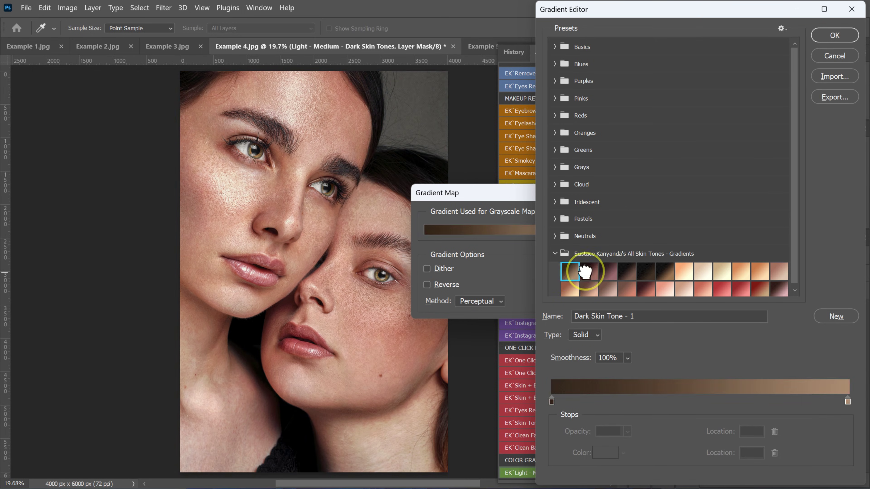
left_click(613, 272)
left_click(661, 271)
Try the Light Skin Tone gradient presets on the two-woman portrait in order, from Light Skin Tone - 1 to 6
left_click(682, 270)
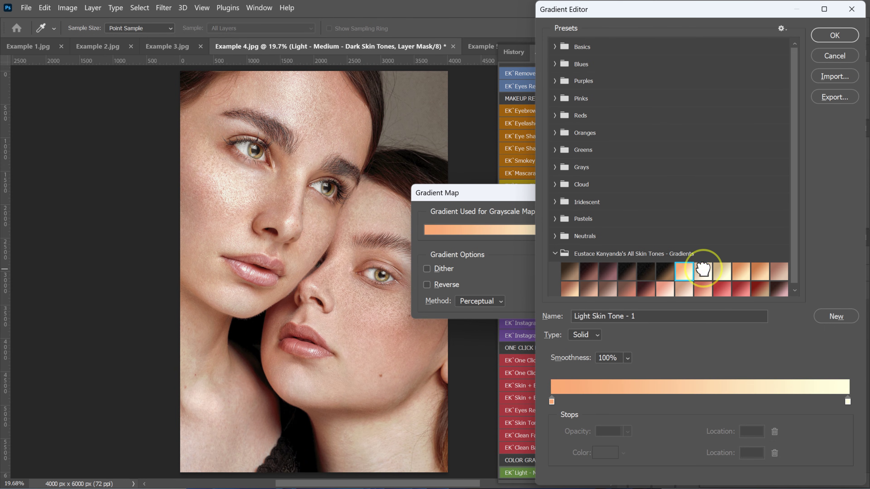
left_click(703, 269)
left_click(721, 272)
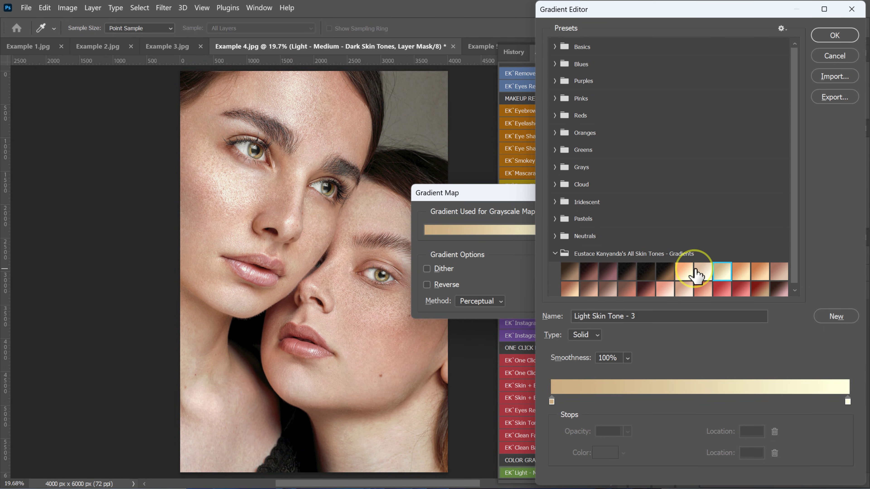
left_click(744, 271)
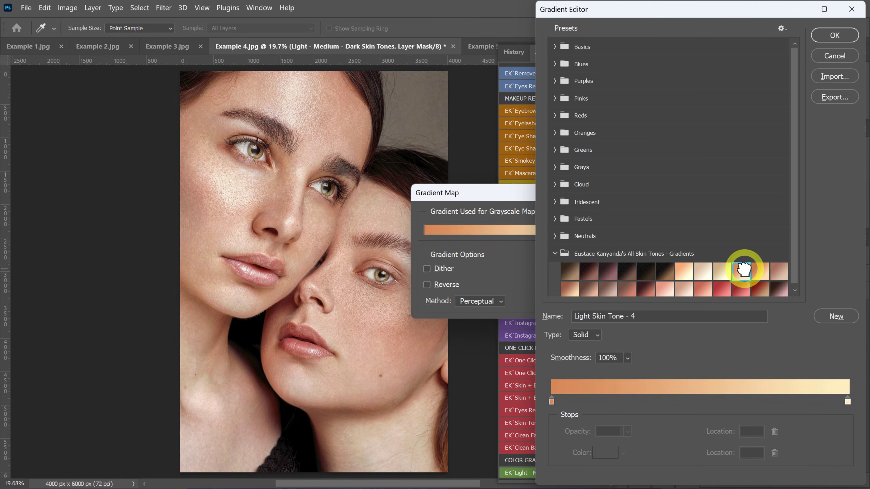
left_click(757, 269)
left_click(778, 271)
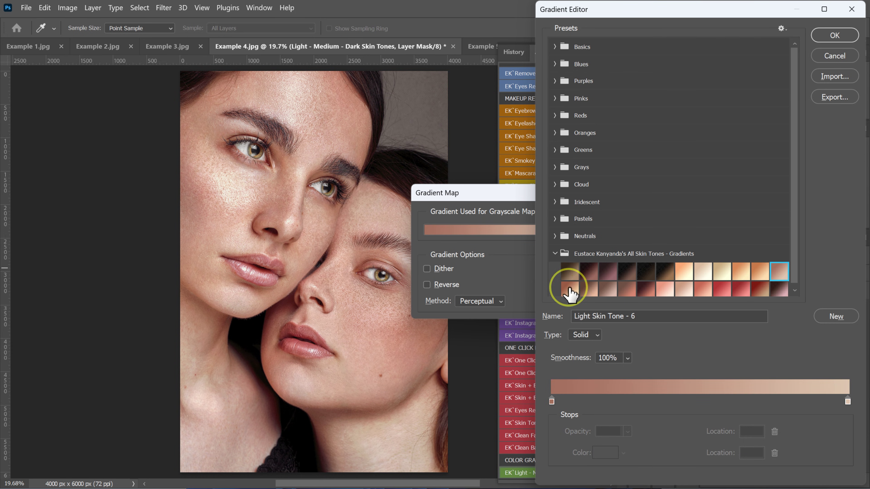
Try the Tan Skin Tone gradient presets on the two-woman portrait, including Tan Skin Tone - 1 and 4
left_click(571, 292)
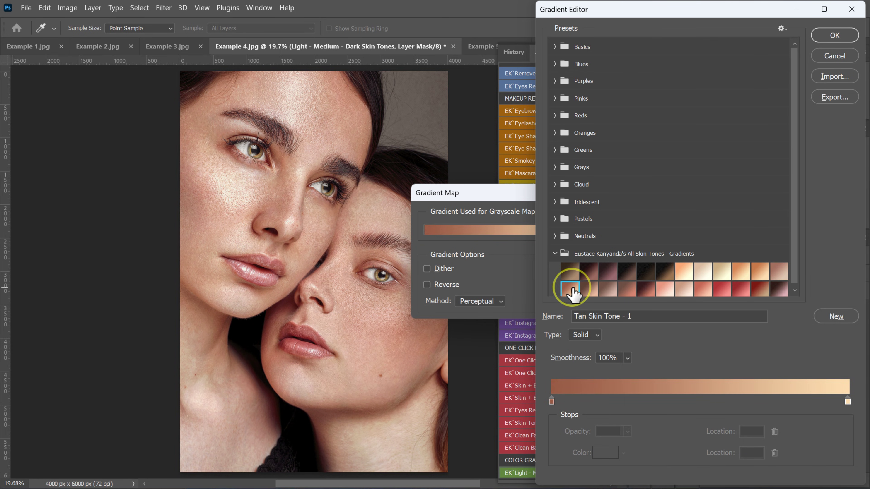
left_click(588, 291)
left_click(647, 292)
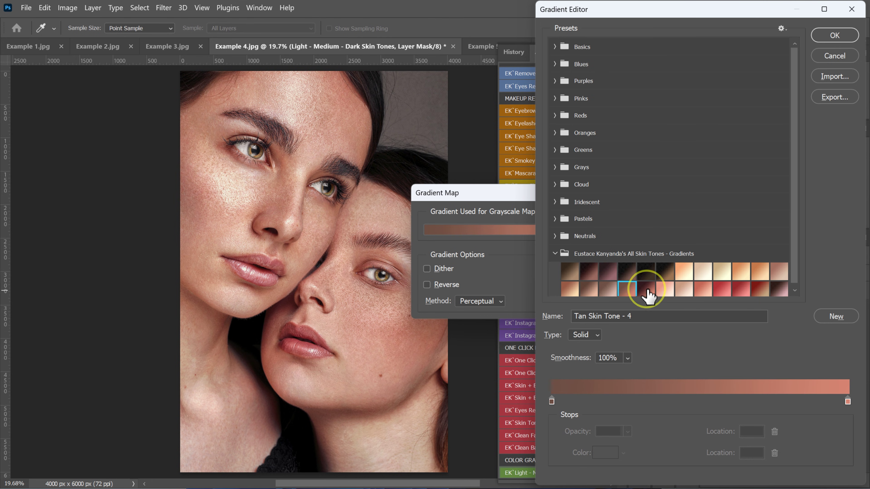
Try the Peach skin tone gradient presets, including Peach skin tone - 3, and the redder presets that follow them
left_click(666, 288)
left_click(684, 288)
left_click(703, 288)
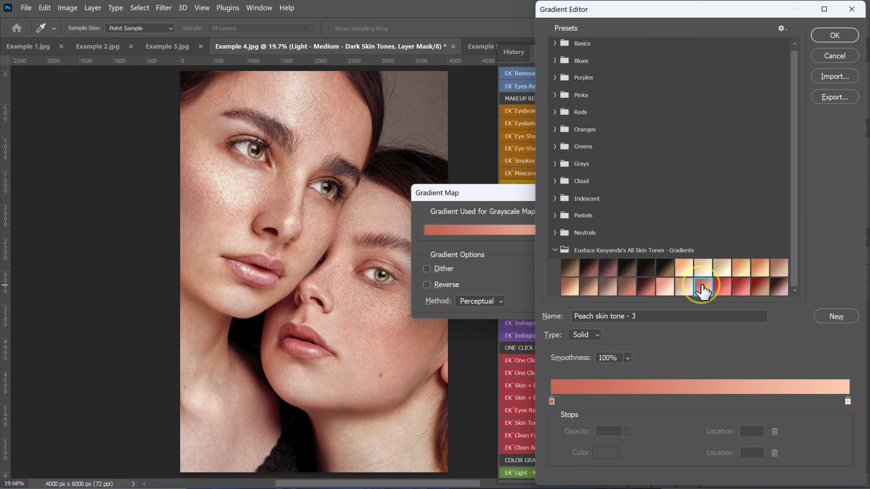
left_click(724, 285)
left_click(742, 287)
left_click(758, 283)
Apply the Tan Skin Tone - 1 preset to the gradient map and finish the skin-tone action
left_click(569, 287)
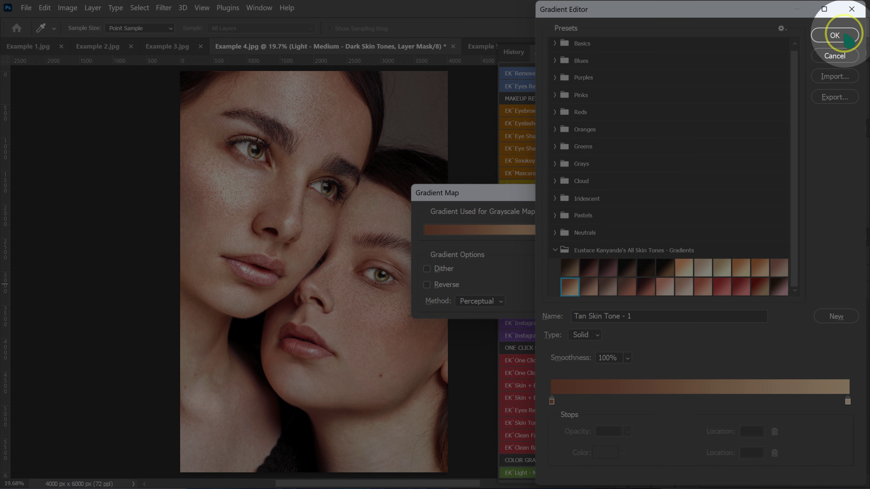
left_click(835, 35)
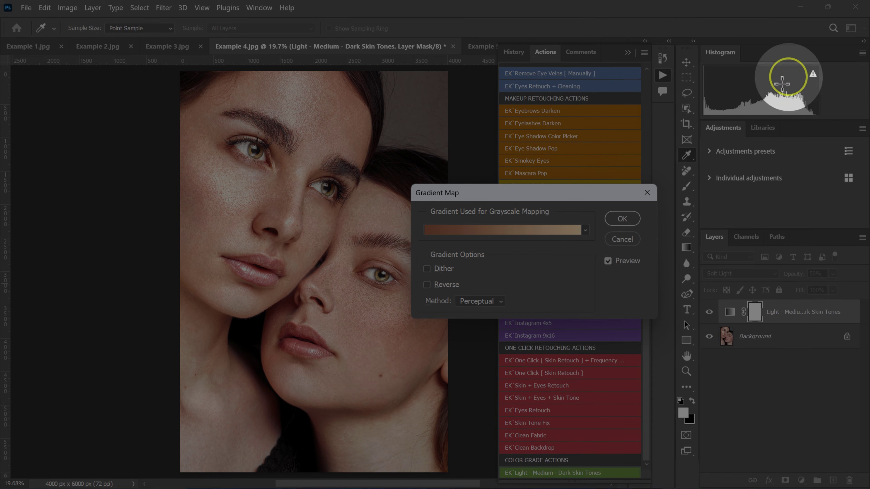
left_click(620, 220)
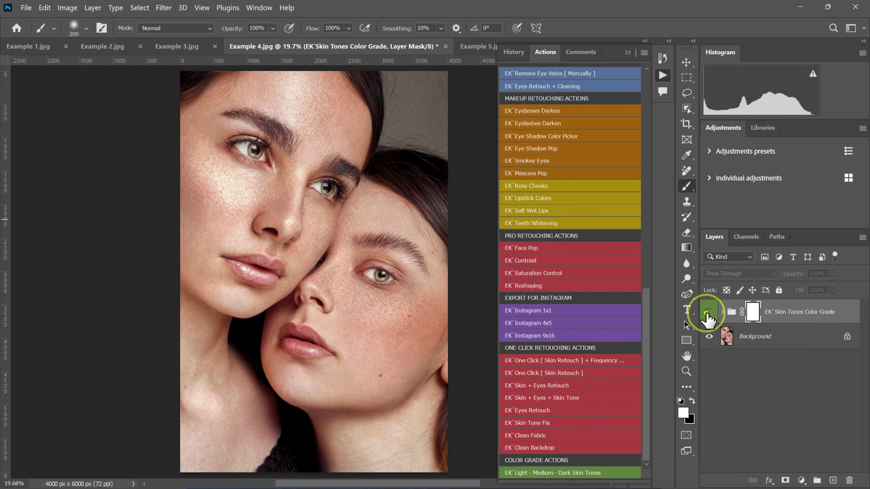
Collapse the actions list and compare the portrait with the EK Skin Tones Color Grade group hidden and shown
left_click(708, 313)
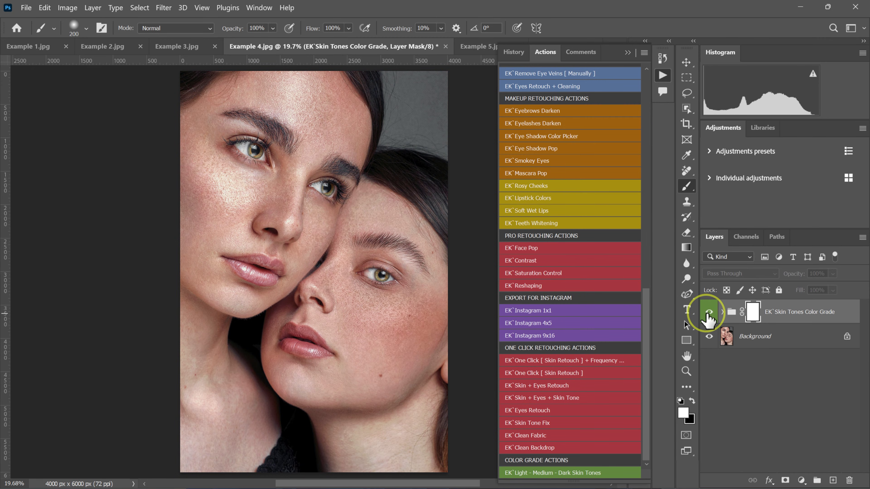
left_click(636, 48)
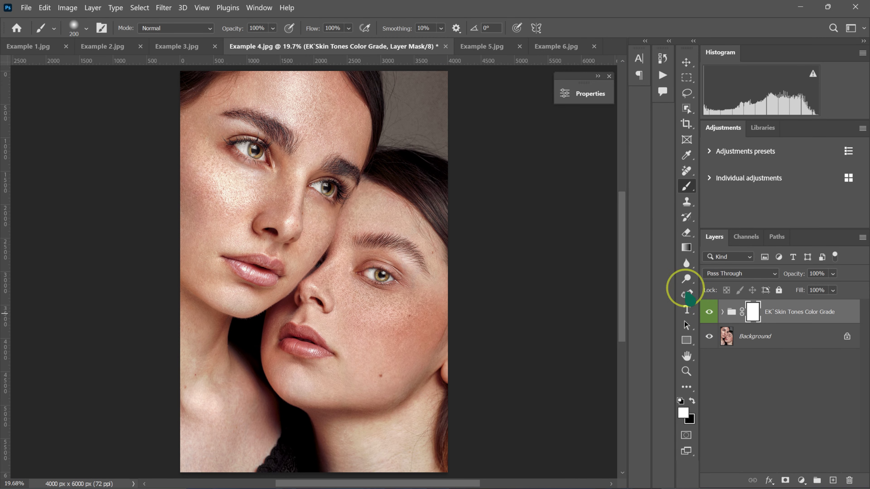
left_click(709, 312)
left_click(709, 312)
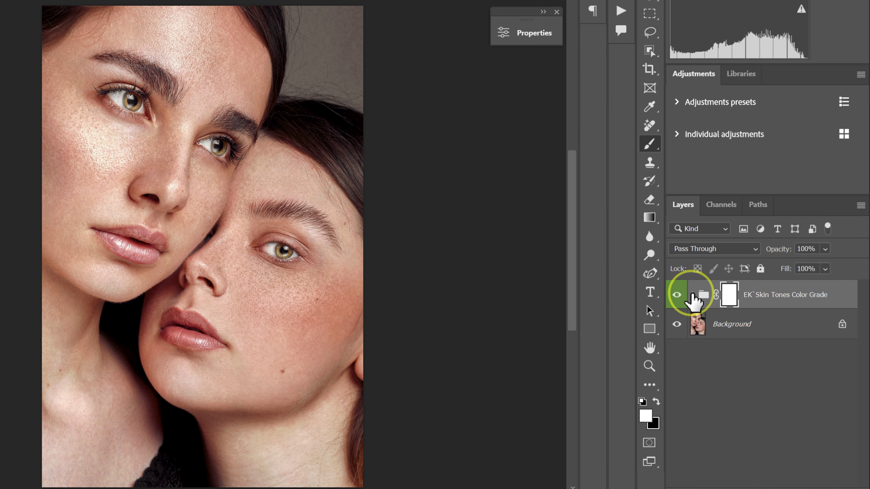
Compare the portrait with the group's Contrast layer hidden and shown, and with the whole collapsed group hidden and shown
left_click(692, 294)
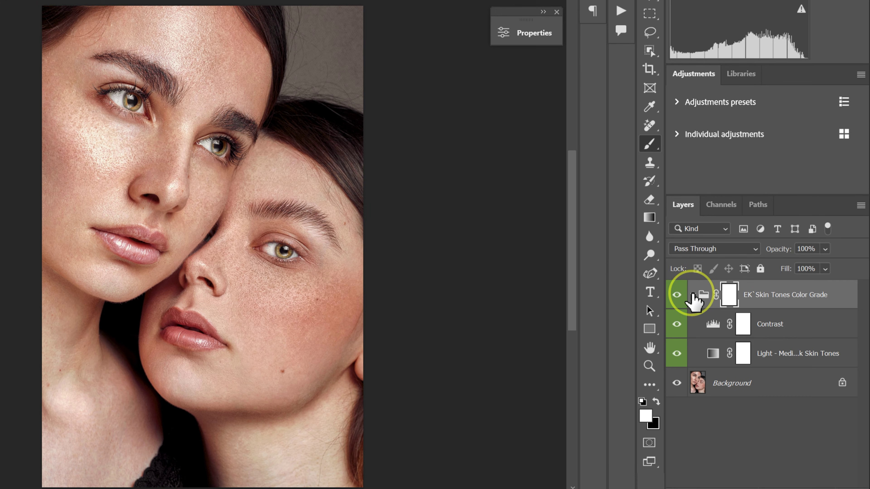
left_click(678, 324)
left_click(677, 324)
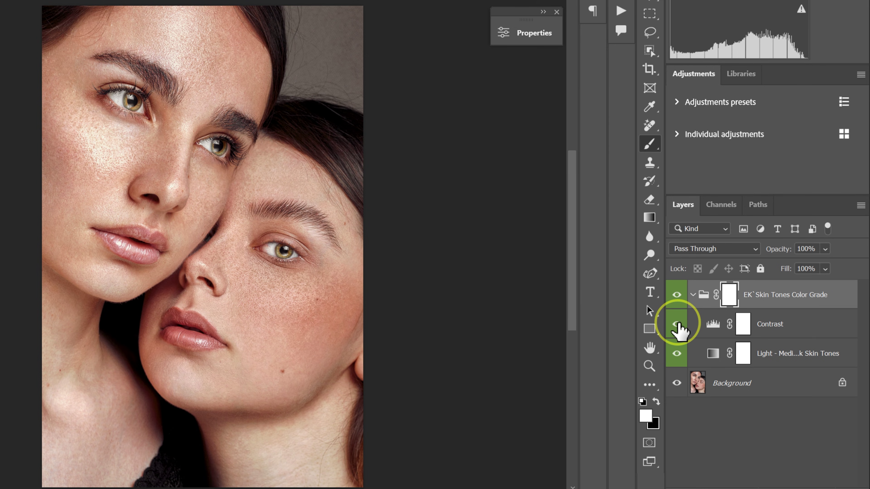
left_click(692, 294)
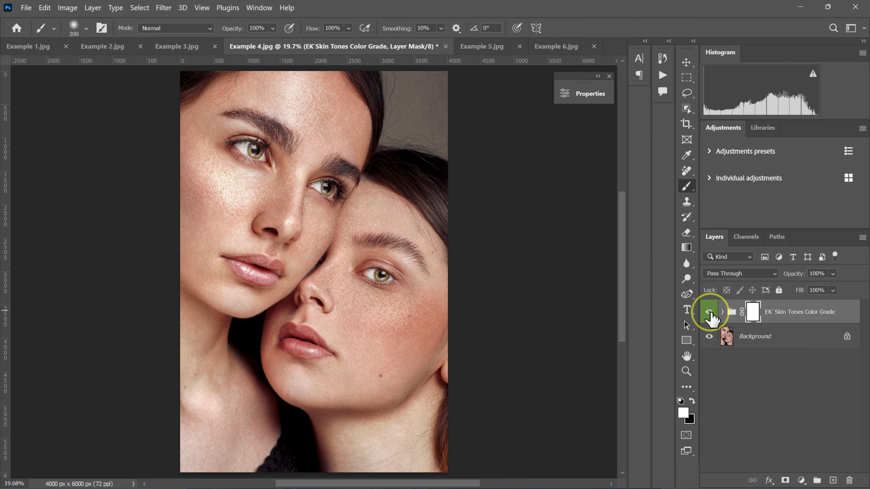
left_click(709, 312)
left_click(709, 312)
left_click(709, 312)
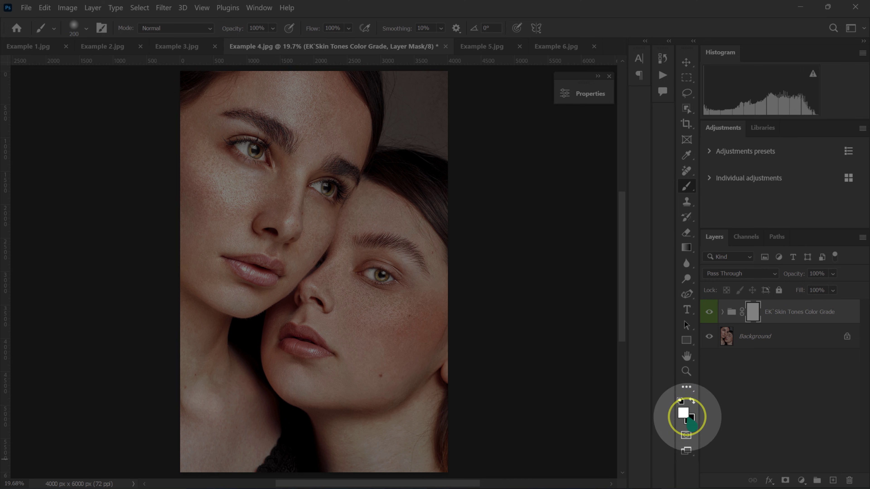
Paint black on the group's mask over both women's eyes with a soft brush and compare the result with the group hidden
left_click(692, 400)
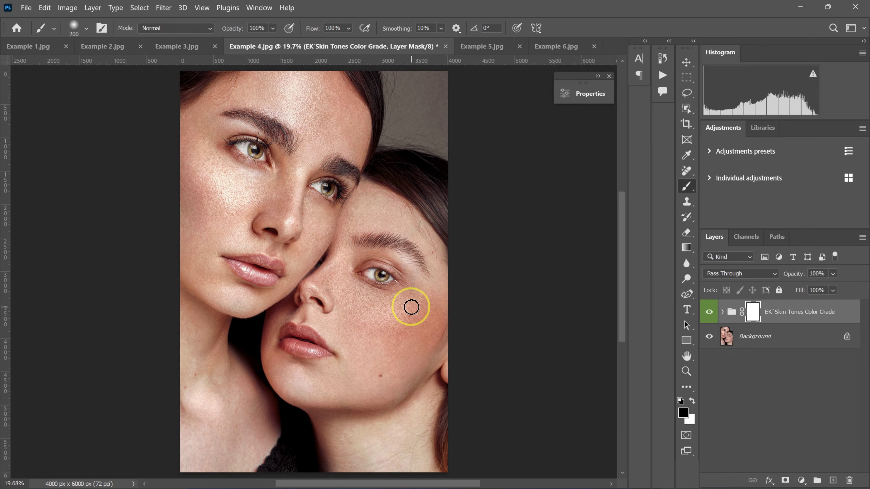
key("bracketleft")
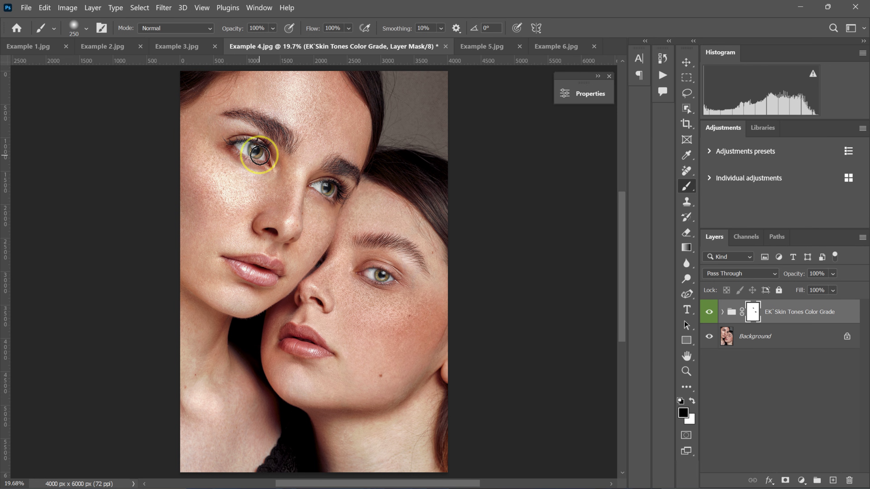
left_click(709, 312)
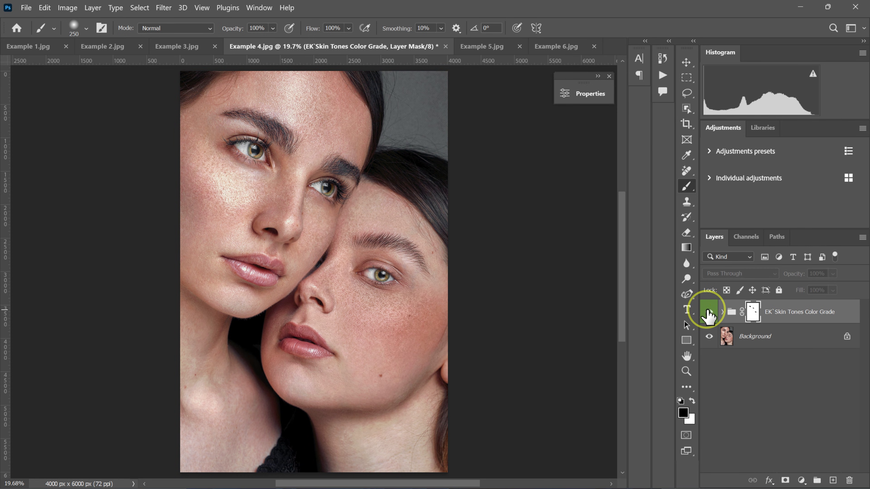
left_click(708, 313)
left_click(708, 313)
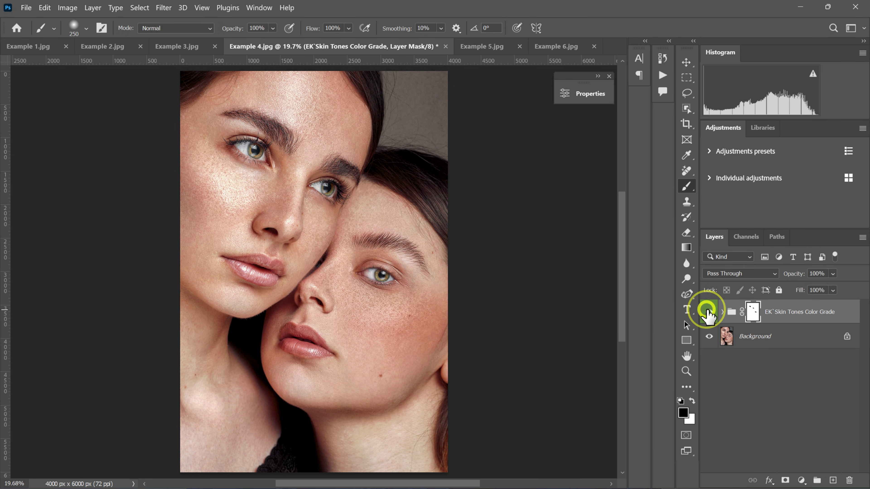
Reopen the skin-tone gradient map's gradient for editing and expand the All Skin Tones gradient presets
left_click(662, 75)
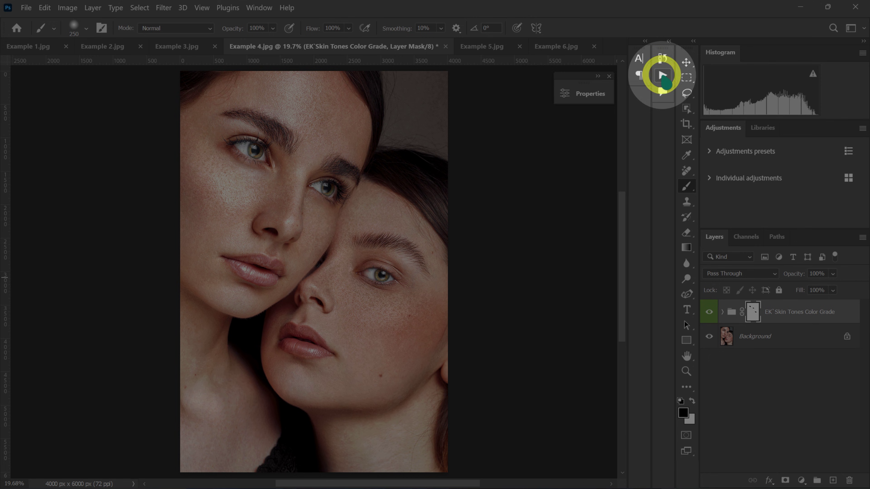
scroll(567, 437, "down", 1)
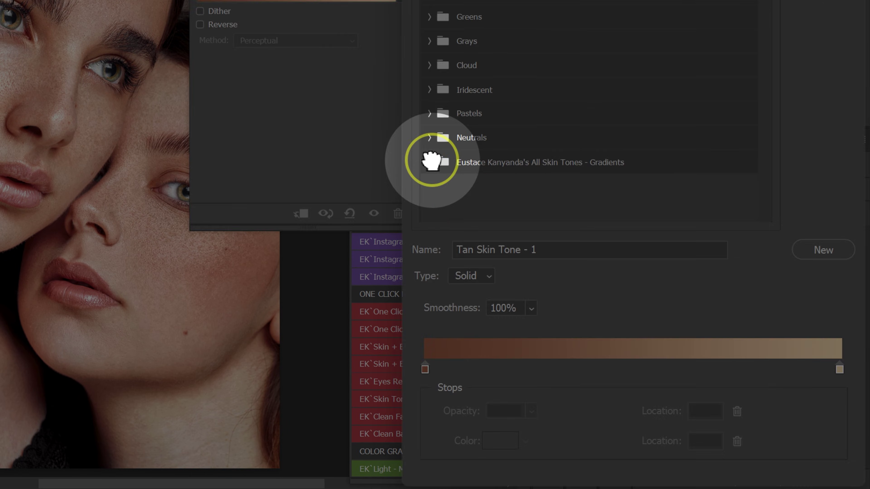
left_click(428, 161)
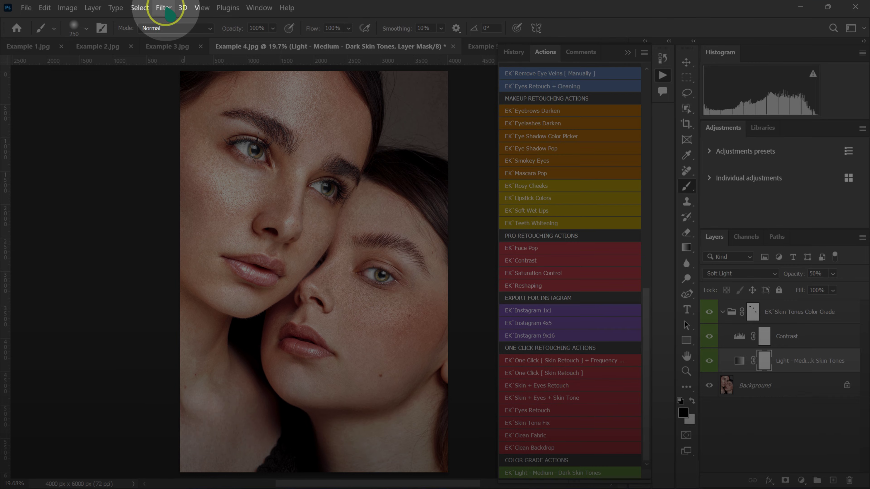
Start the Retouch4me Skin Mask filter on Example 4.jpg
left_click(164, 7)
mouse_move(184, 262)
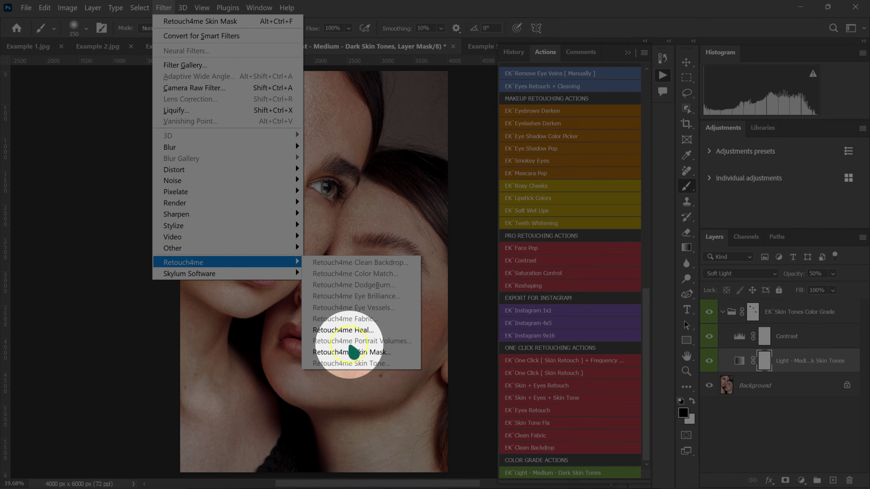